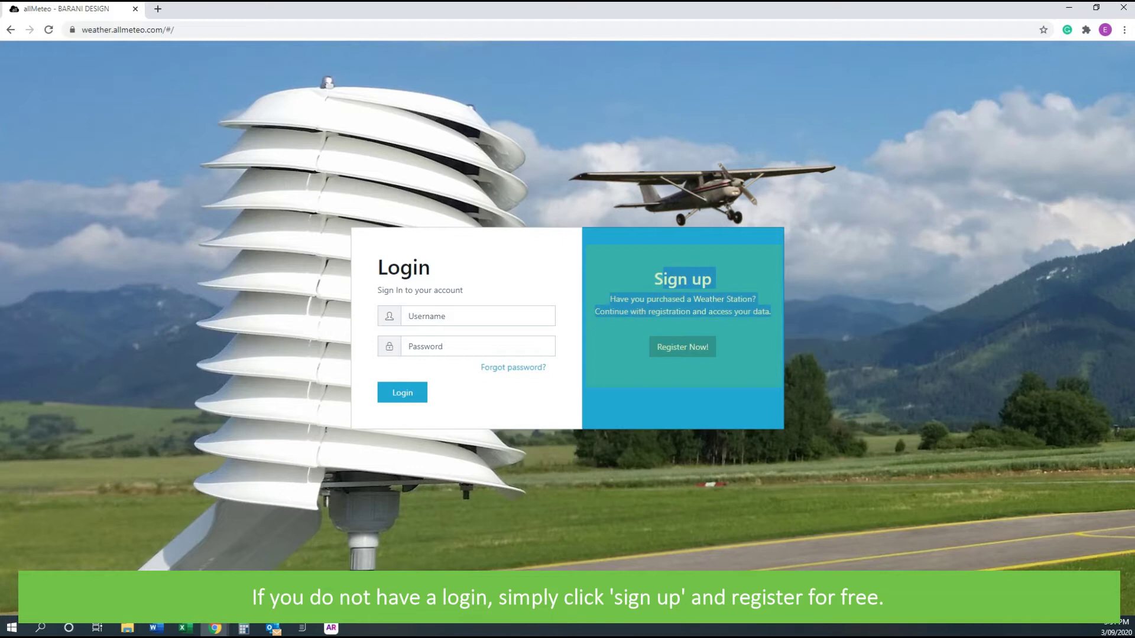
Log in to allMeteo with the account username and password
{"action": "left_click", "coordinate": [478, 316]}
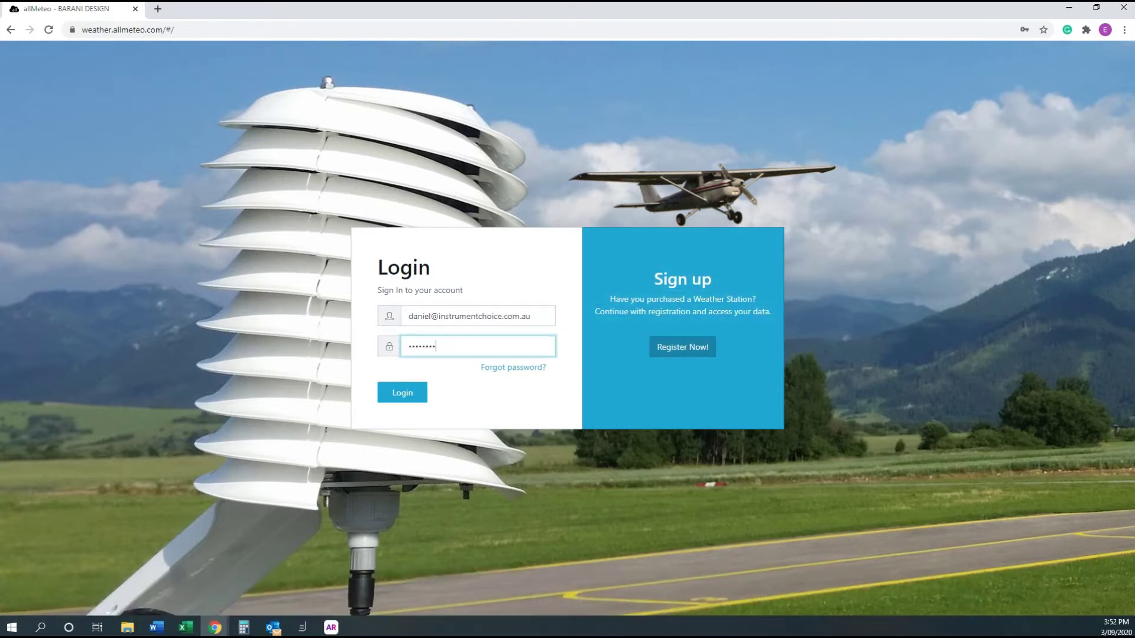
{"action": "key", "text": "Return"}
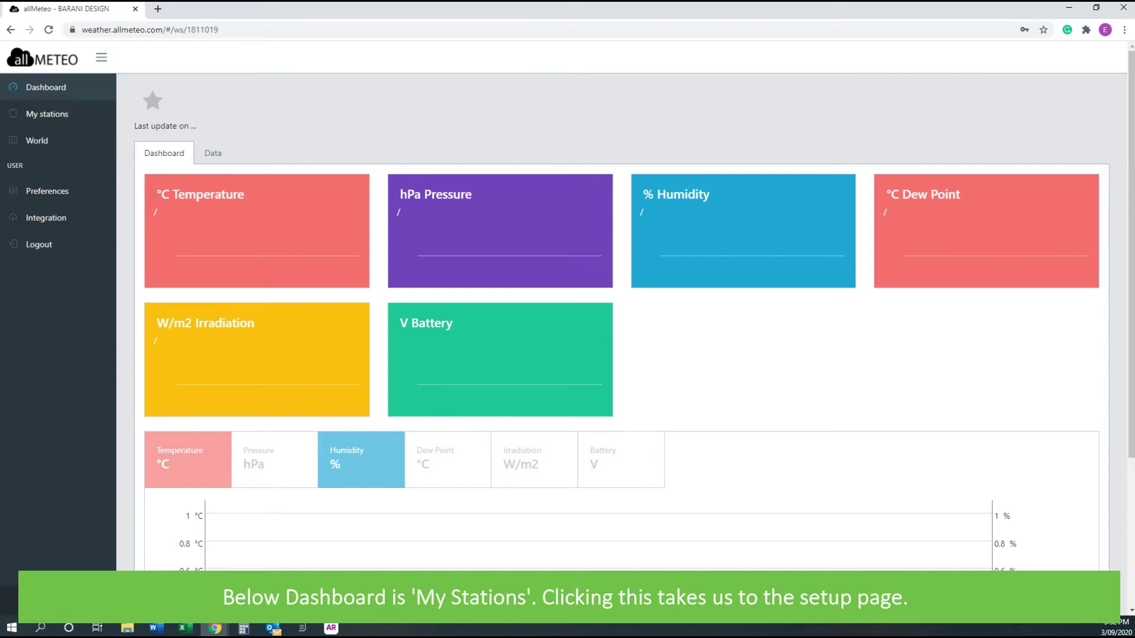
Add a new station from My stations and accept the Dry Creek, SA, AU map pin
{"action": "left_click", "coordinate": [214, 153]}
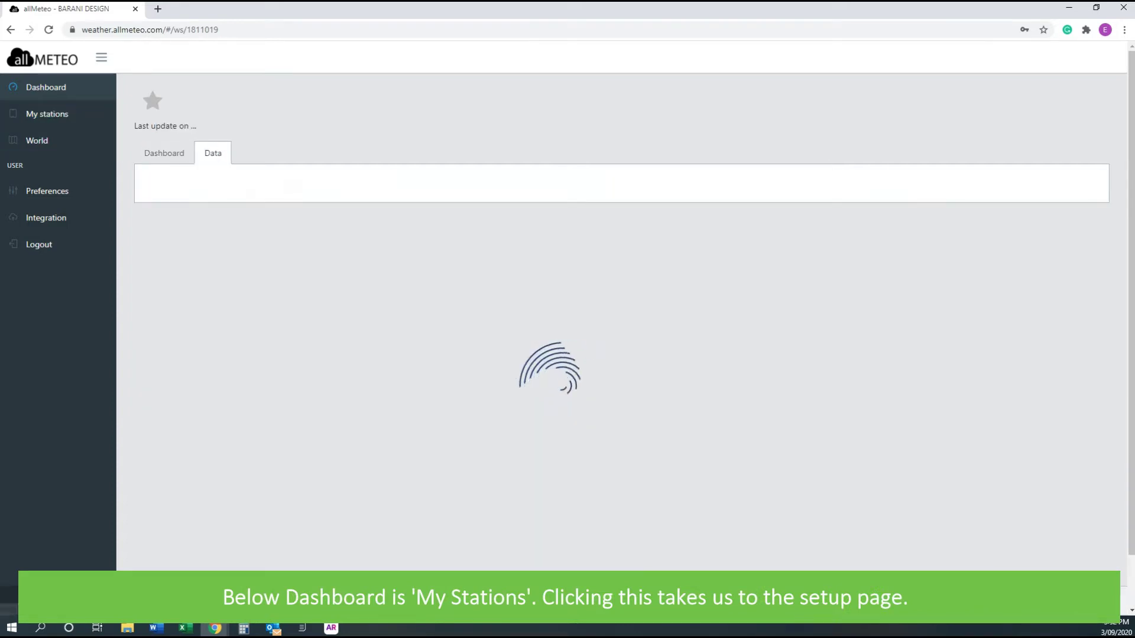
{"action": "left_click", "coordinate": [48, 114]}
{"action": "left_click_drag", "start_coordinate": [135, 99], "coordinate": [214, 99]}
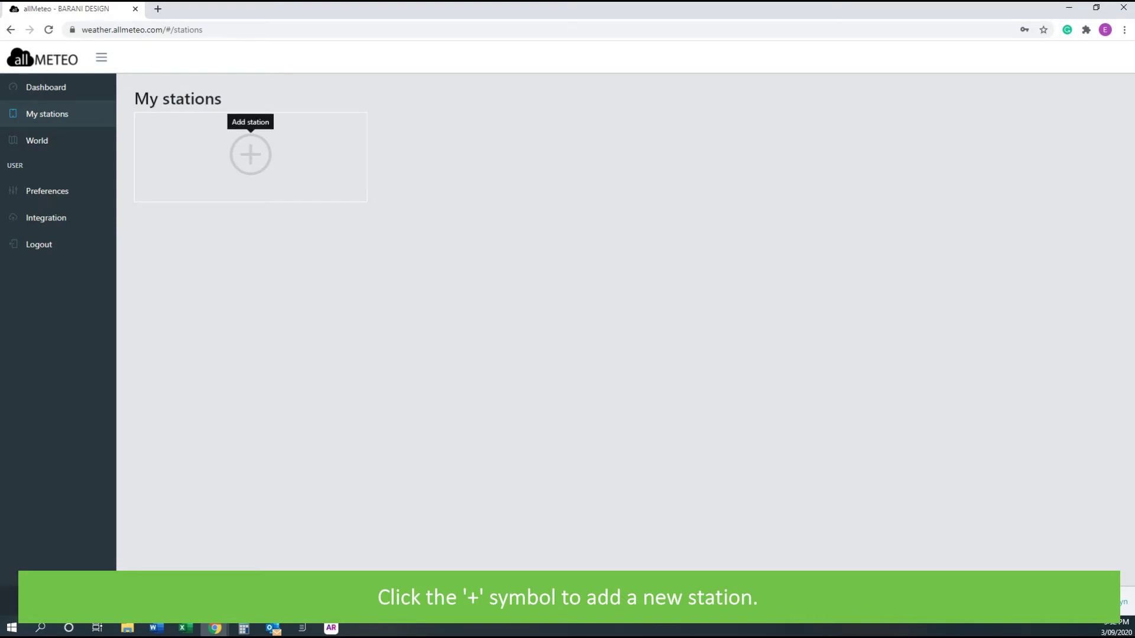
{"action": "left_click", "coordinate": [251, 154]}
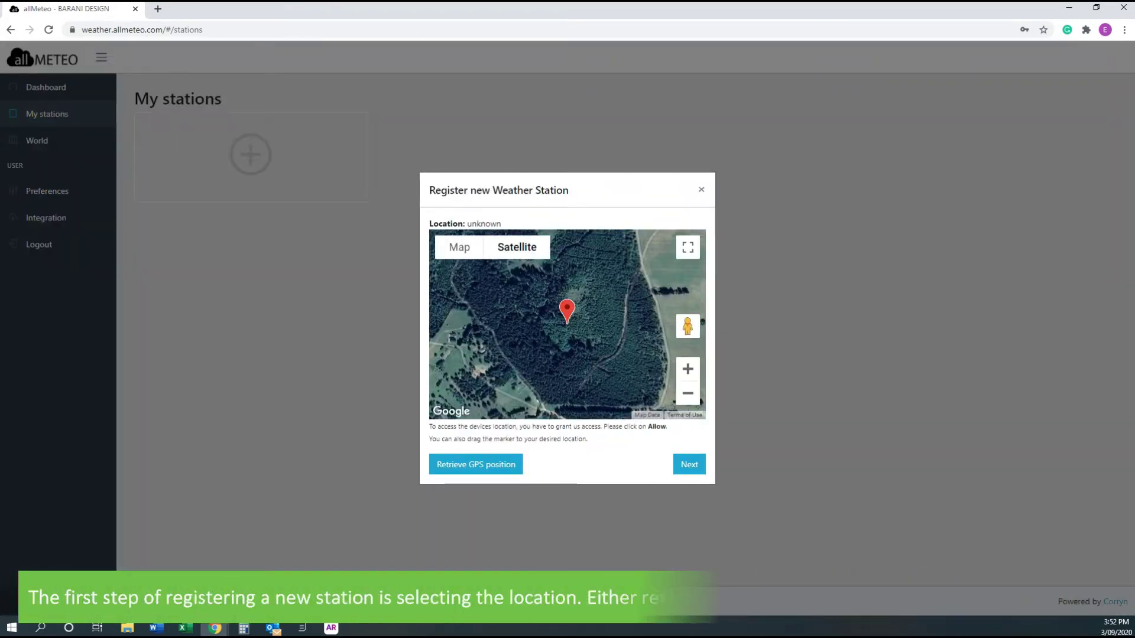
{"action": "scroll", "coordinate": [567, 324], "scroll_direction": "down", "scroll_amount": 5}
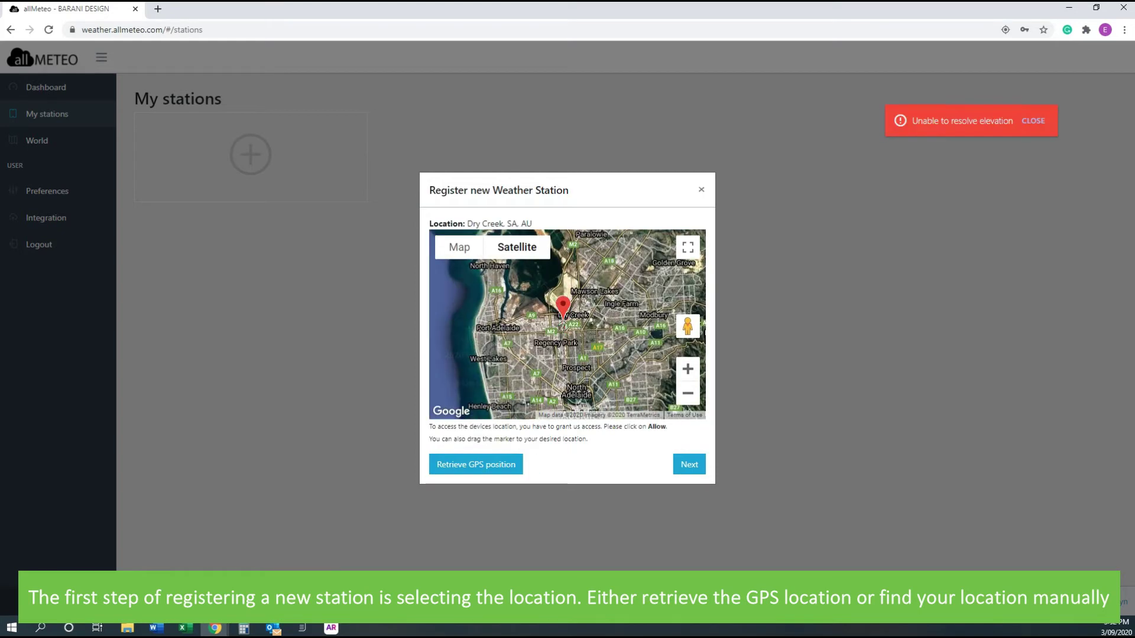
{"action": "scroll", "coordinate": [565, 307], "scroll_direction": "up", "scroll_amount": 5}
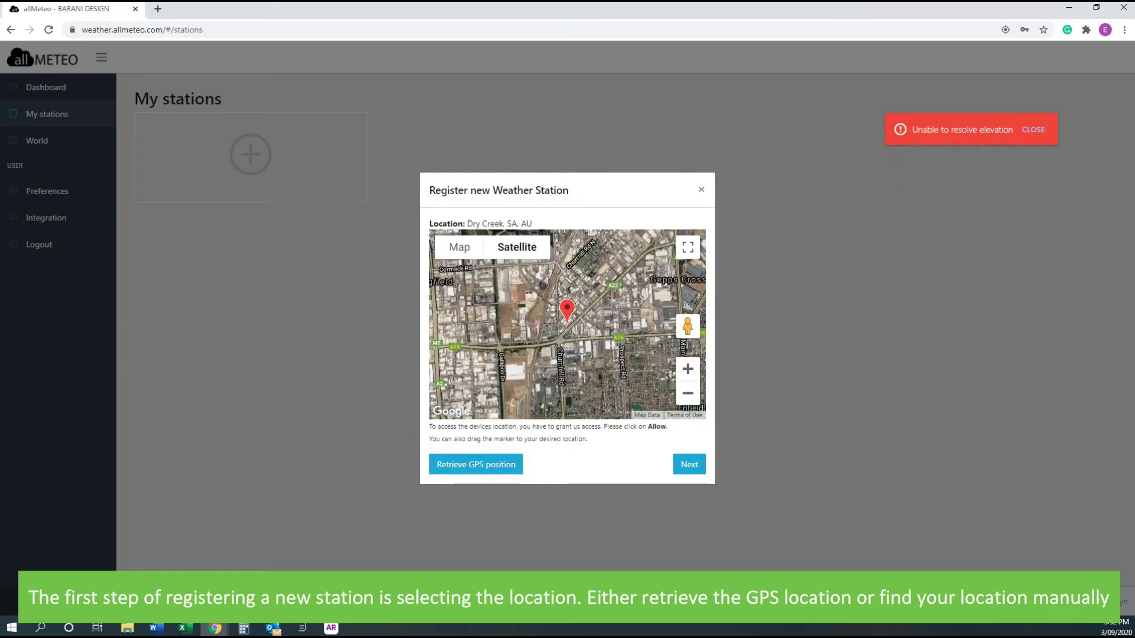
{"action": "scroll", "coordinate": [567, 325], "scroll_direction": "up", "scroll_amount": 4}
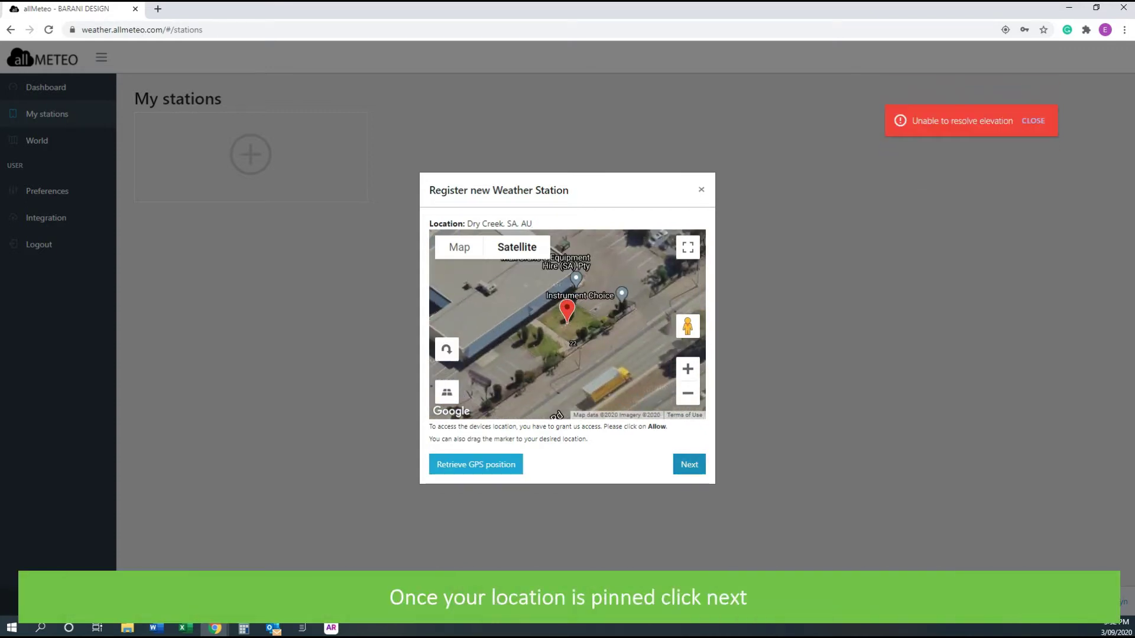
{"action": "left_click", "coordinate": [689, 464]}
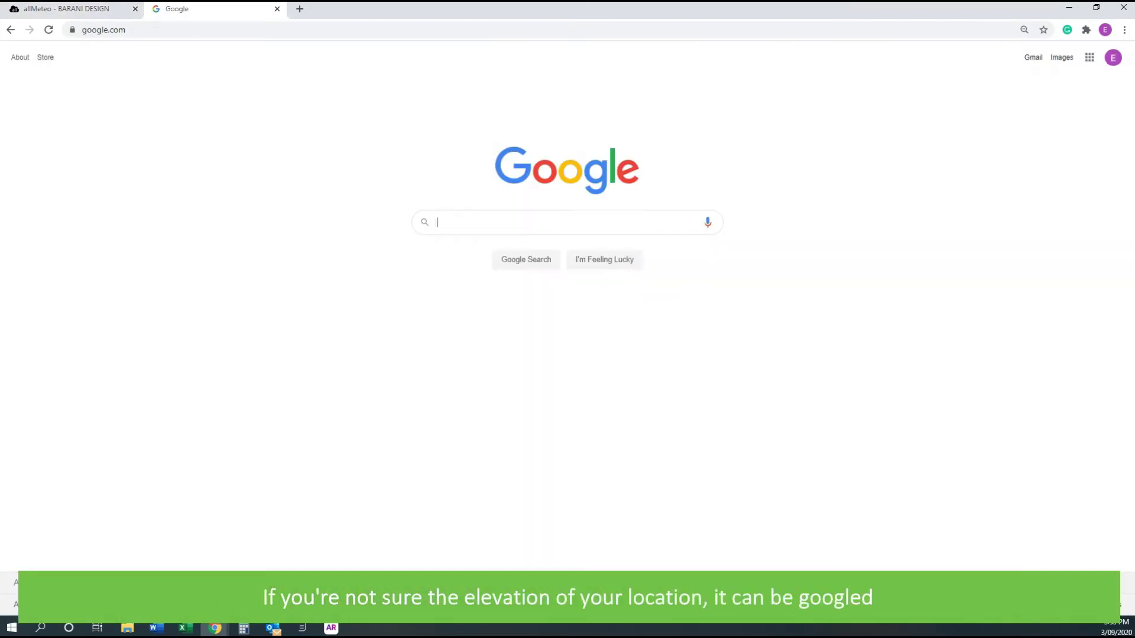
Web-search 'dry creek sa elevation' to find the elevation, then return to the station setup
{"action": "type", "text": "dry creek sa elevation"}
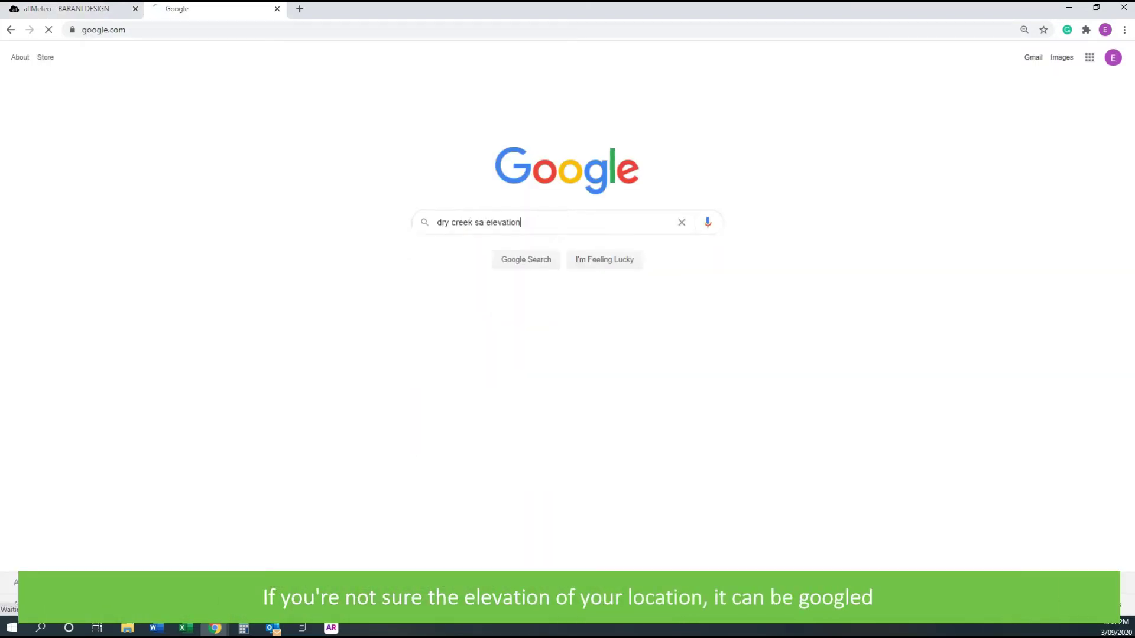
{"action": "key", "text": "Return"}
{"action": "key", "text": "ctrl+1"}
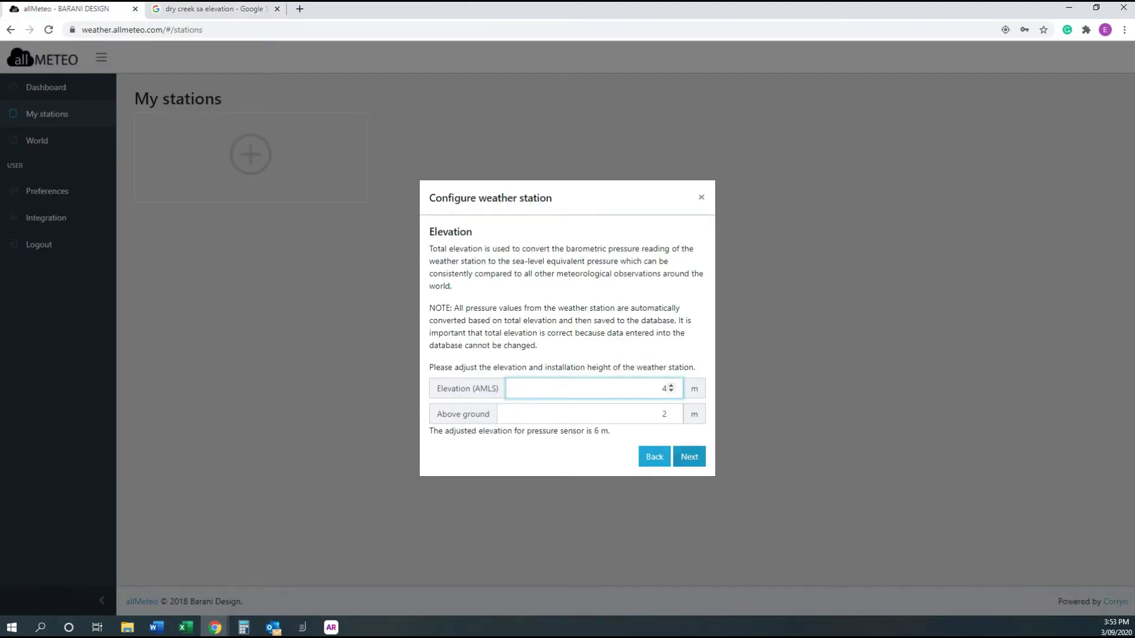
Accept the elevation and leave the rain gauge sensor switched off
{"action": "key", "text": "Return"}
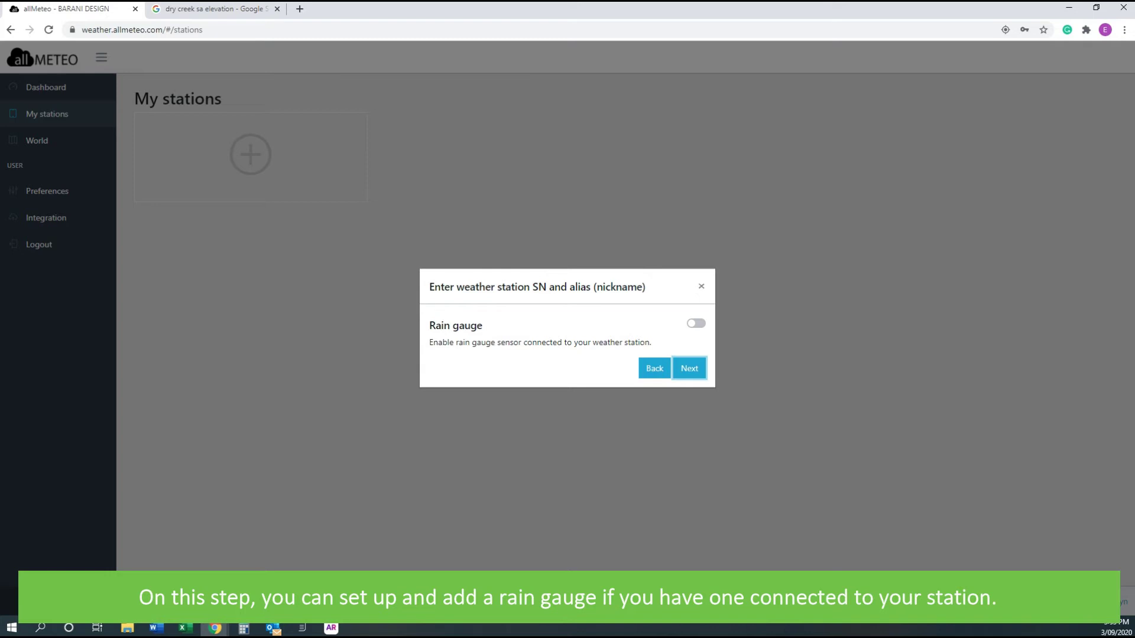
{"action": "key", "text": "shift+Tab"}
{"action": "key", "text": "shift+Tab"}
{"action": "key", "text": "space"}
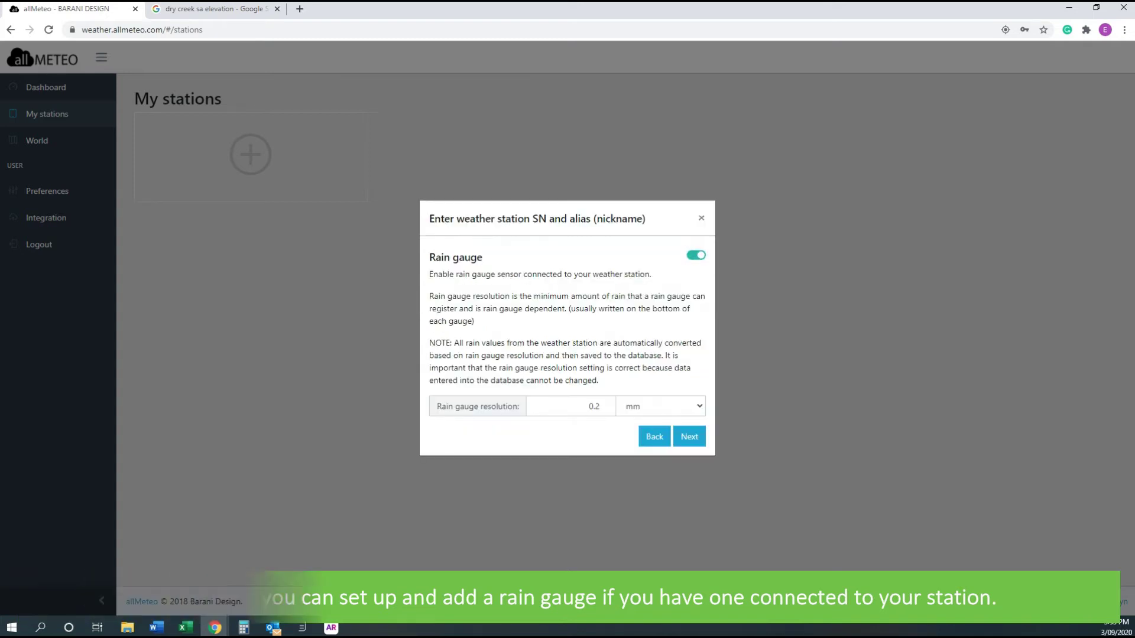
{"action": "key", "text": "space"}
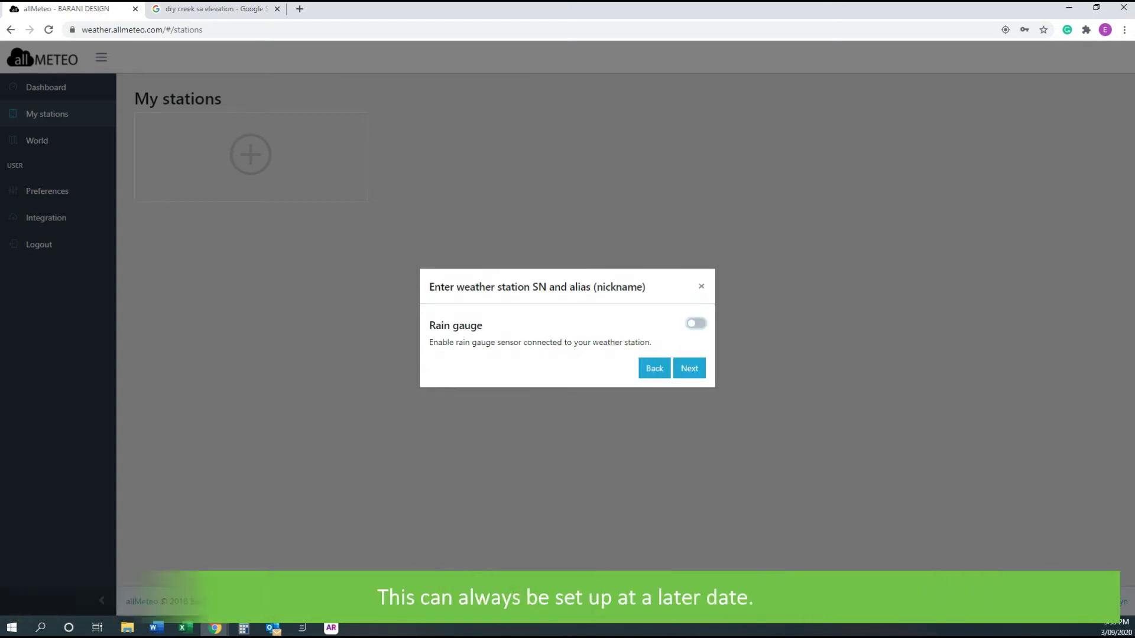
{"action": "key", "text": "Tab"}
{"action": "key", "text": "Tab"}
{"action": "key", "text": "Return"}
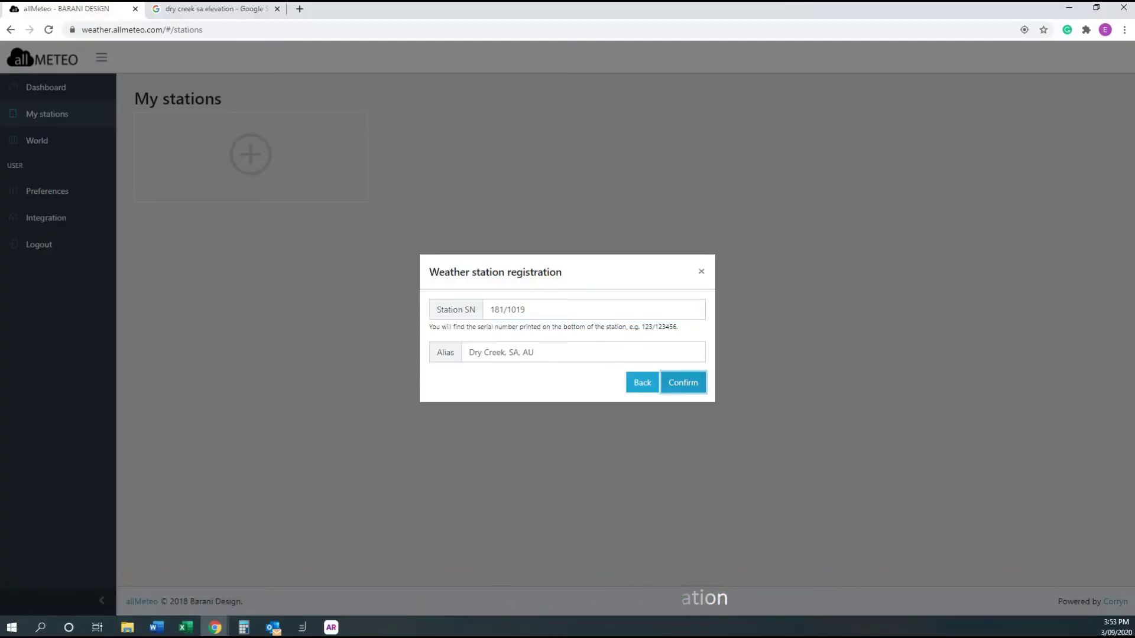
Confirm the station's serial number and alias, then dismiss the congratulations message
{"action": "key", "text": "Return"}
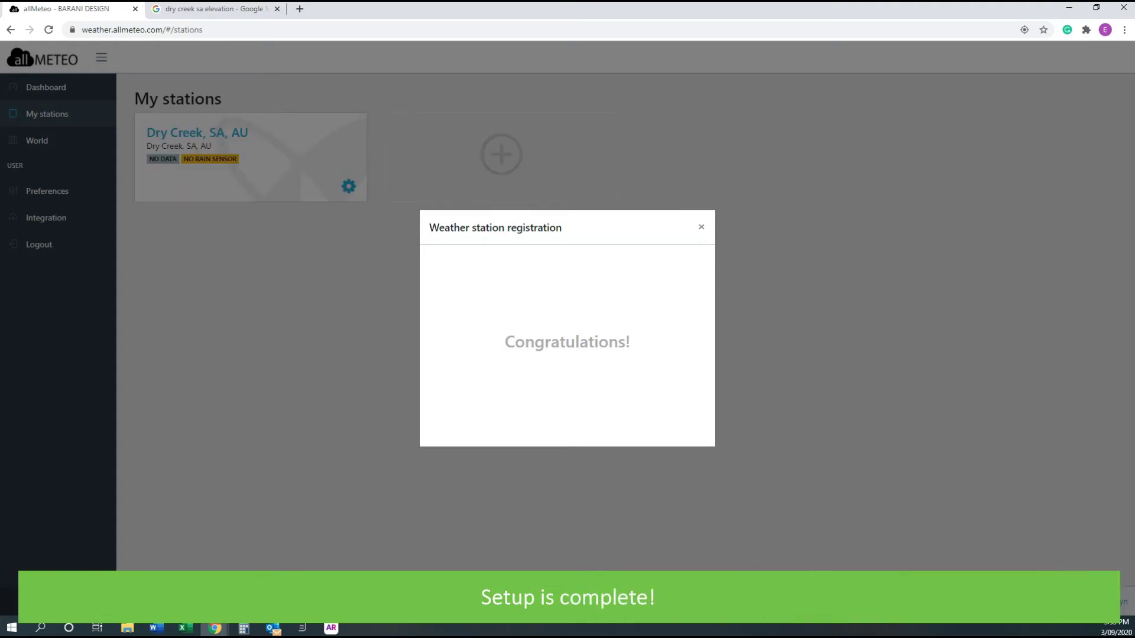
{"action": "left_click_drag", "start_coordinate": [477, 228], "coordinate": [588, 342]}
{"action": "key", "text": "Escape"}
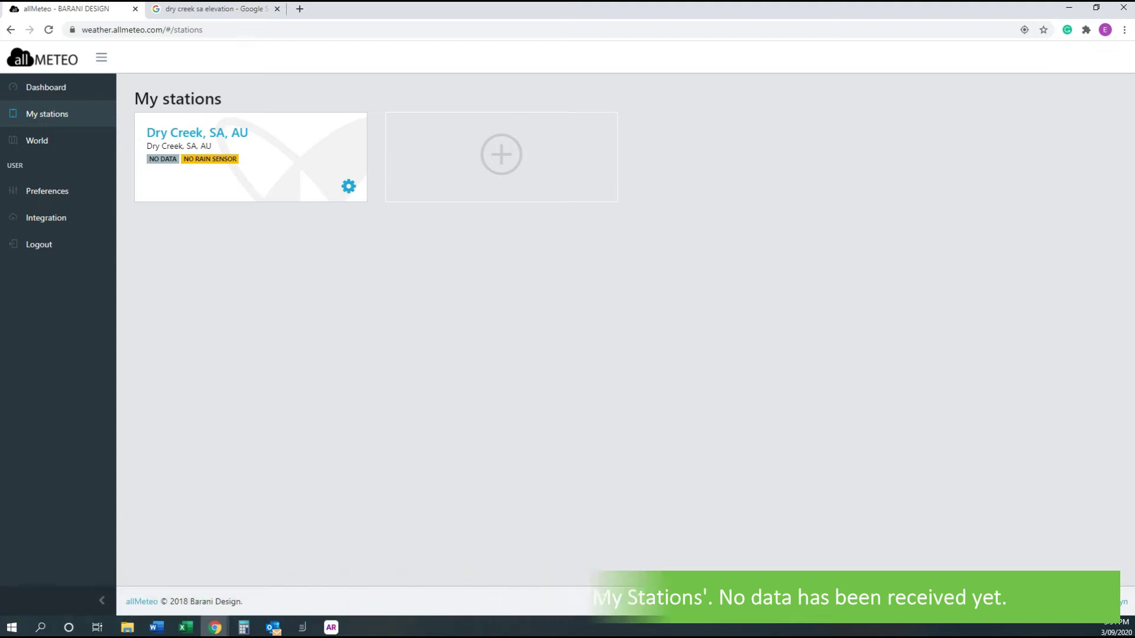
Open the Dry Creek dashboard and read values along the temperature, pressure, humidity and dew point trends
{"action": "left_click", "coordinate": [218, 133]}
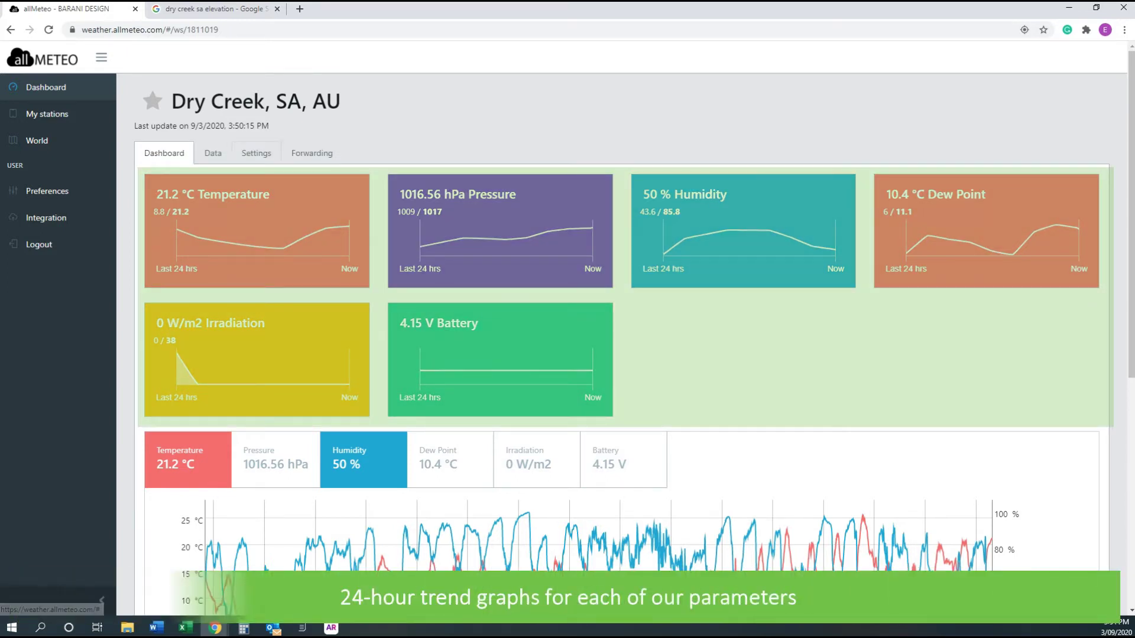
{"action": "left_click_drag", "start_coordinate": [181, 194], "coordinate": [269, 195]}
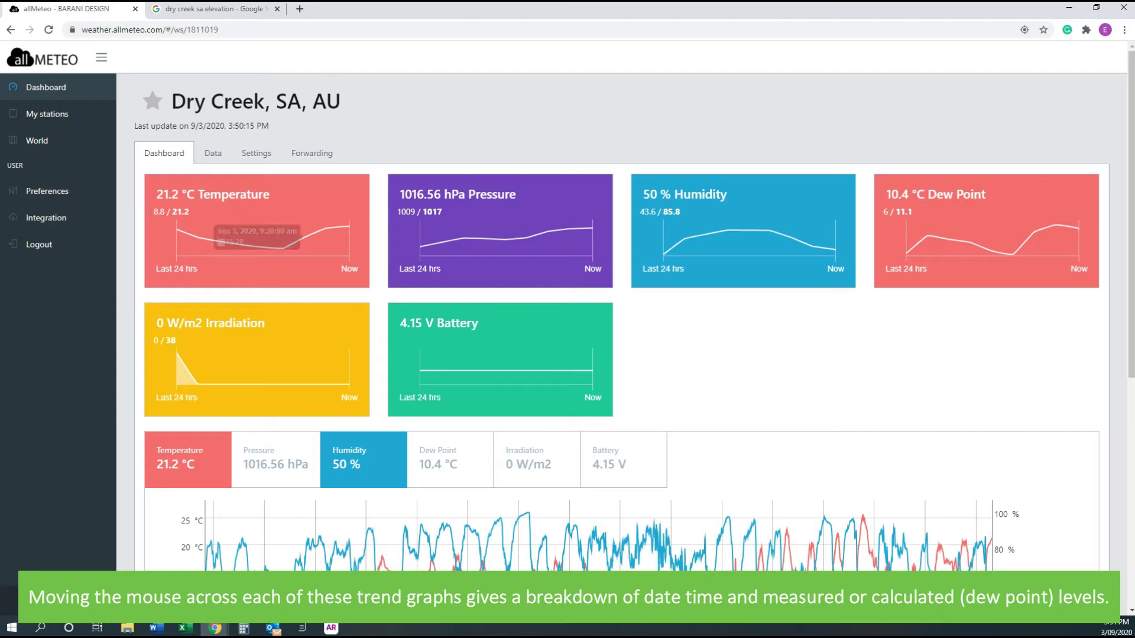
{"action": "left_click_drag", "start_coordinate": [400, 195], "coordinate": [515, 195]}
{"action": "left_click_drag", "start_coordinate": [643, 195], "coordinate": [727, 194]}
{"action": "left_click_drag", "start_coordinate": [886, 194], "coordinate": [985, 195]}
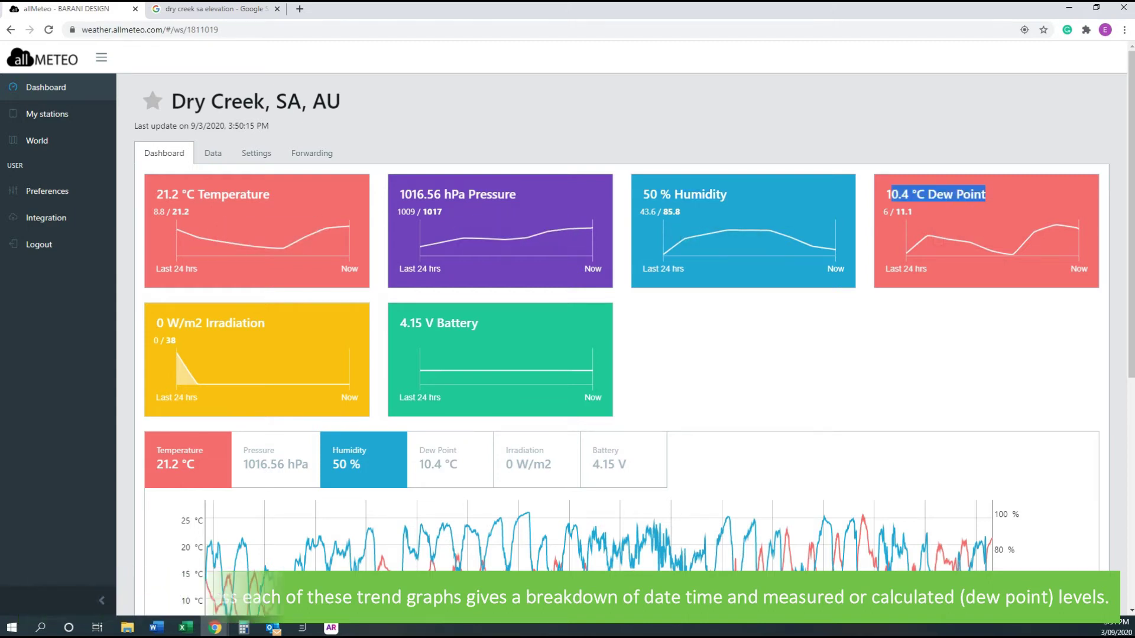
{"action": "left_click_drag", "start_coordinate": [166, 322], "coordinate": [265, 323]}
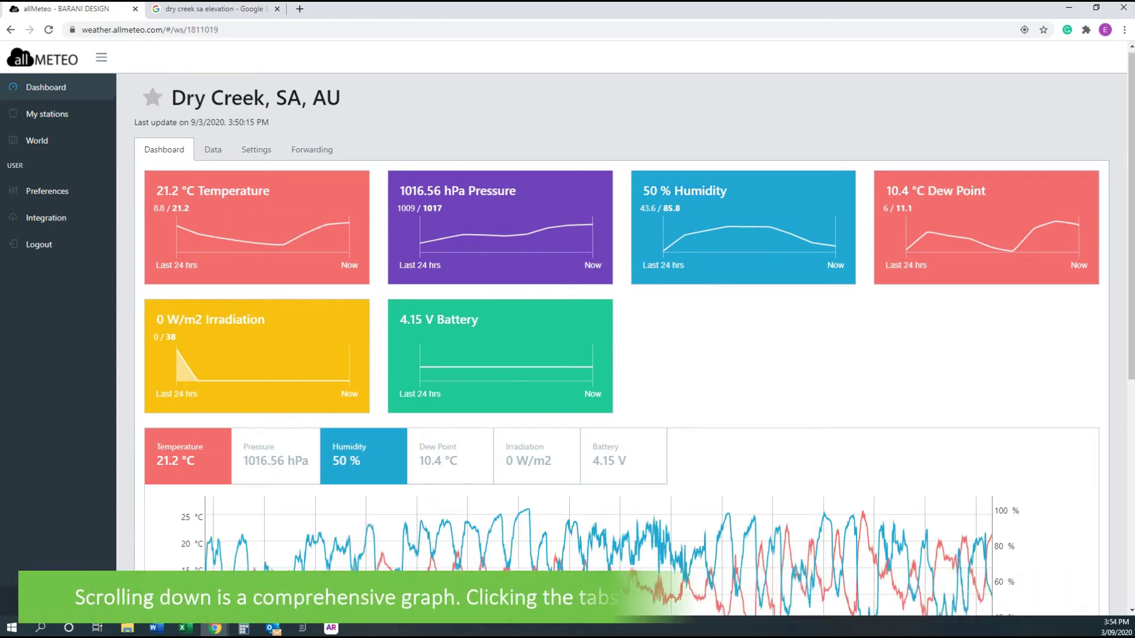
Limit the comprehensive graph and statistics table to Today, 3 Sep
{"action": "scroll", "coordinate": [281, 426], "scroll_direction": "down", "scroll_amount": 3}
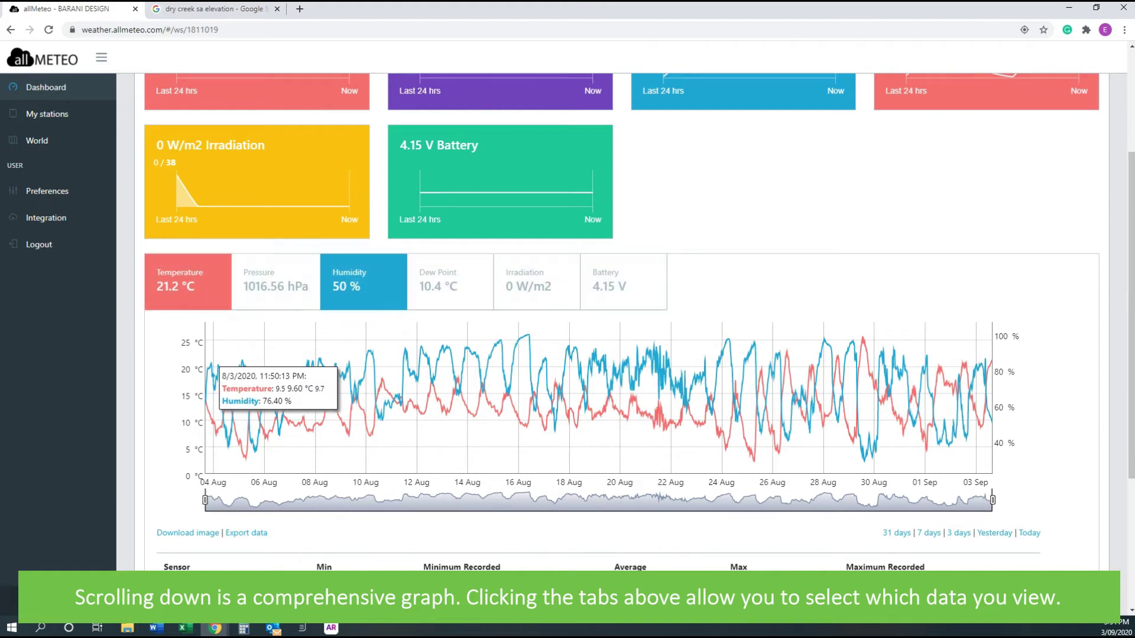
{"action": "scroll", "coordinate": [576, 349], "scroll_direction": "down", "scroll_amount": 1}
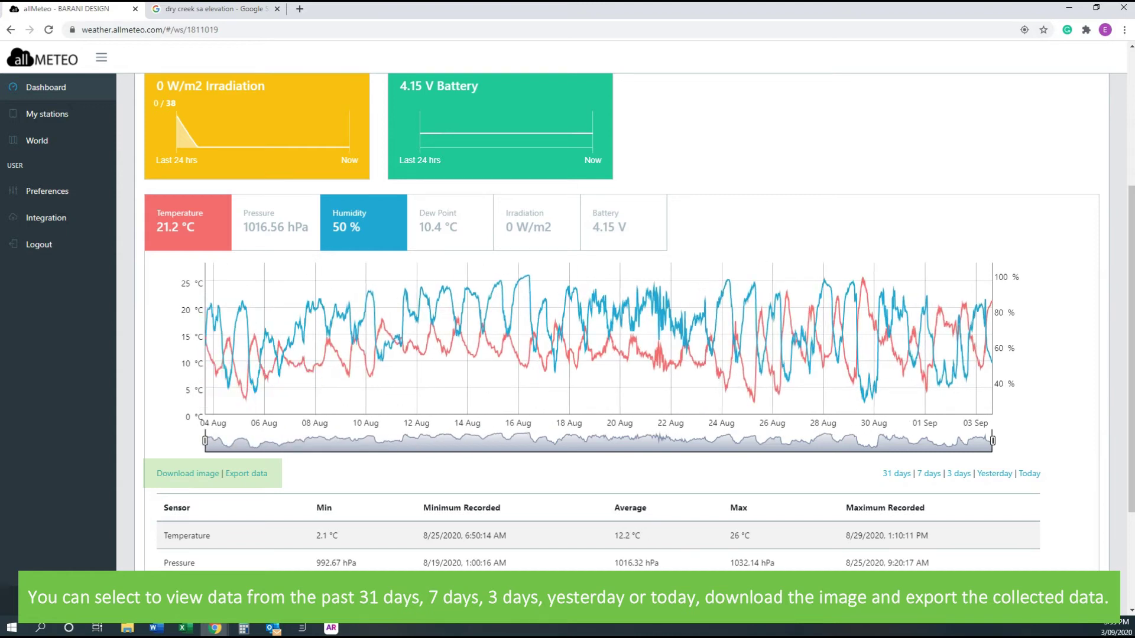
{"action": "left_click", "coordinate": [1029, 474]}
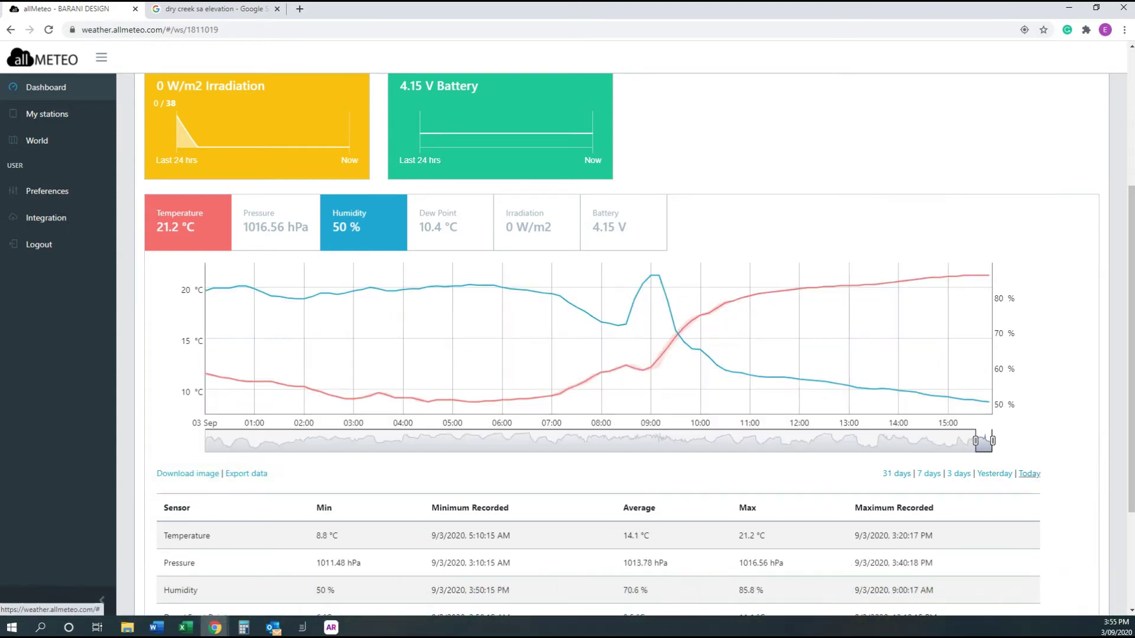
{"action": "scroll", "coordinate": [302, 343], "scroll_direction": "down", "scroll_amount": 3}
{"action": "left_click_drag", "start_coordinate": [176, 344], "coordinate": [508, 344]}
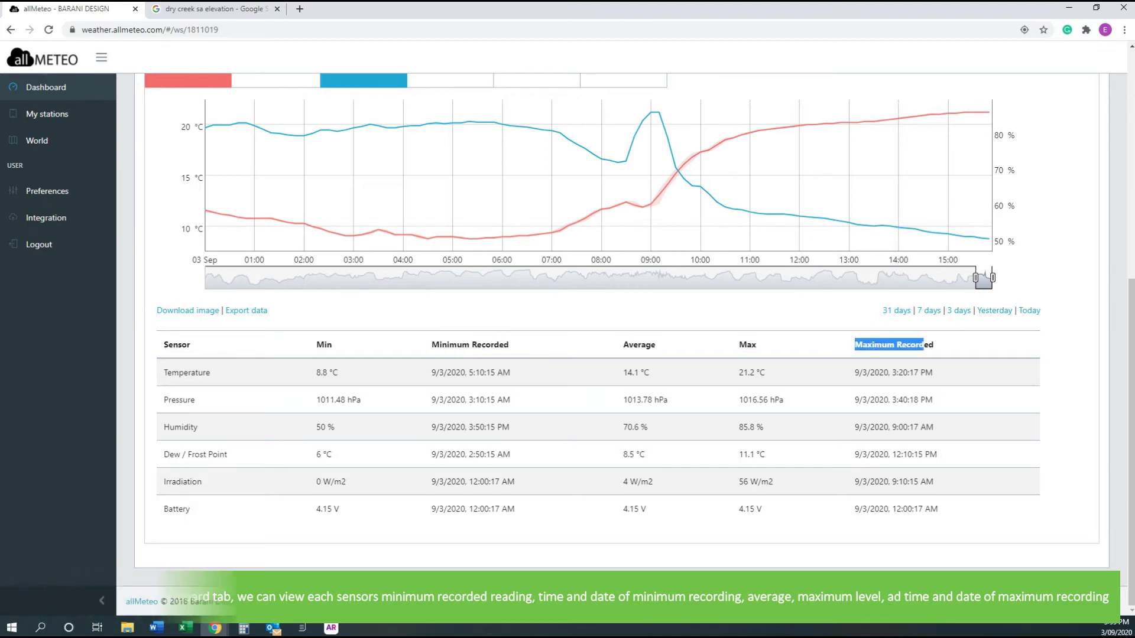
Open the Data tab and highlight the 'Showing 1 to 14 of 4,424 entries' line
{"action": "scroll", "coordinate": [620, 319], "scroll_direction": "up", "scroll_amount": 7}
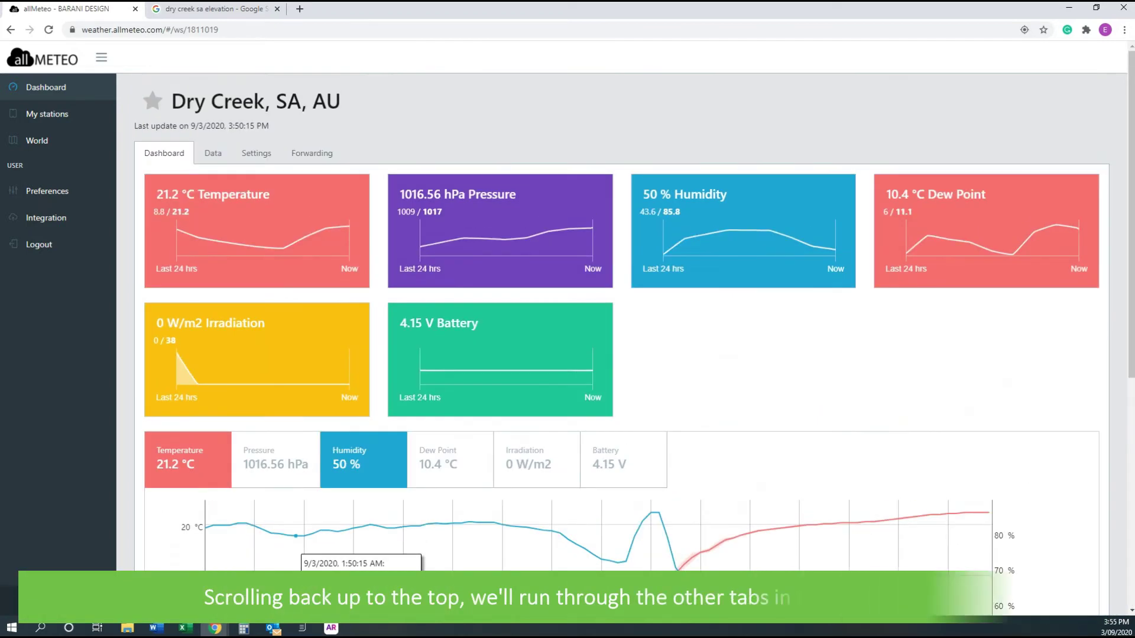
{"action": "left_click", "coordinate": [213, 153]}
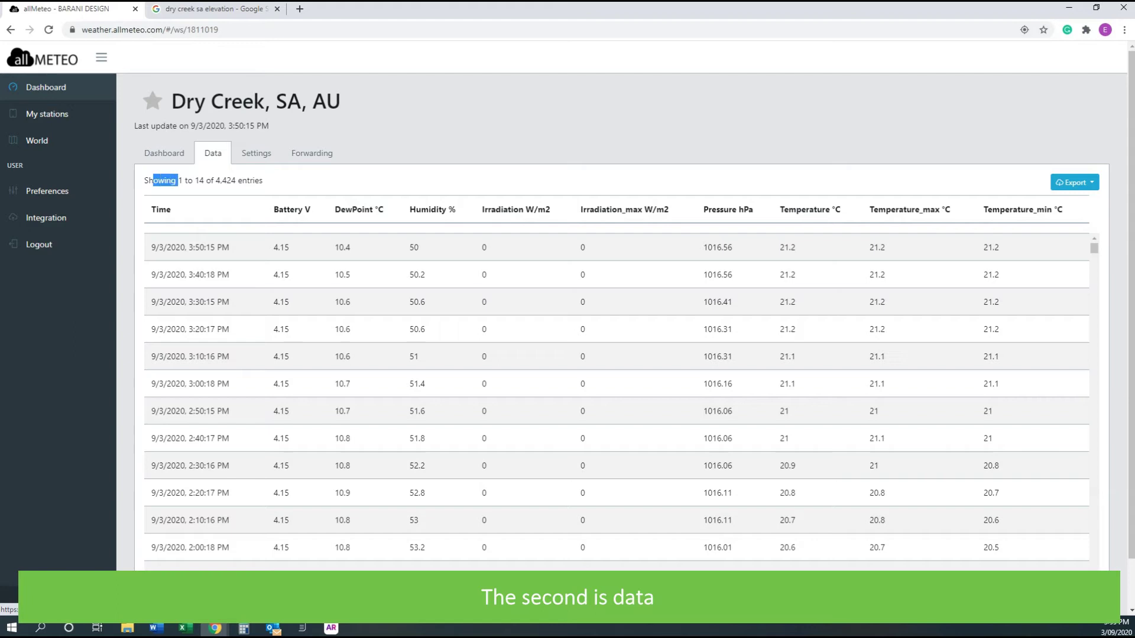
{"action": "triple_click", "coordinate": [177, 180]}
{"action": "left_click", "coordinate": [355, 130]}
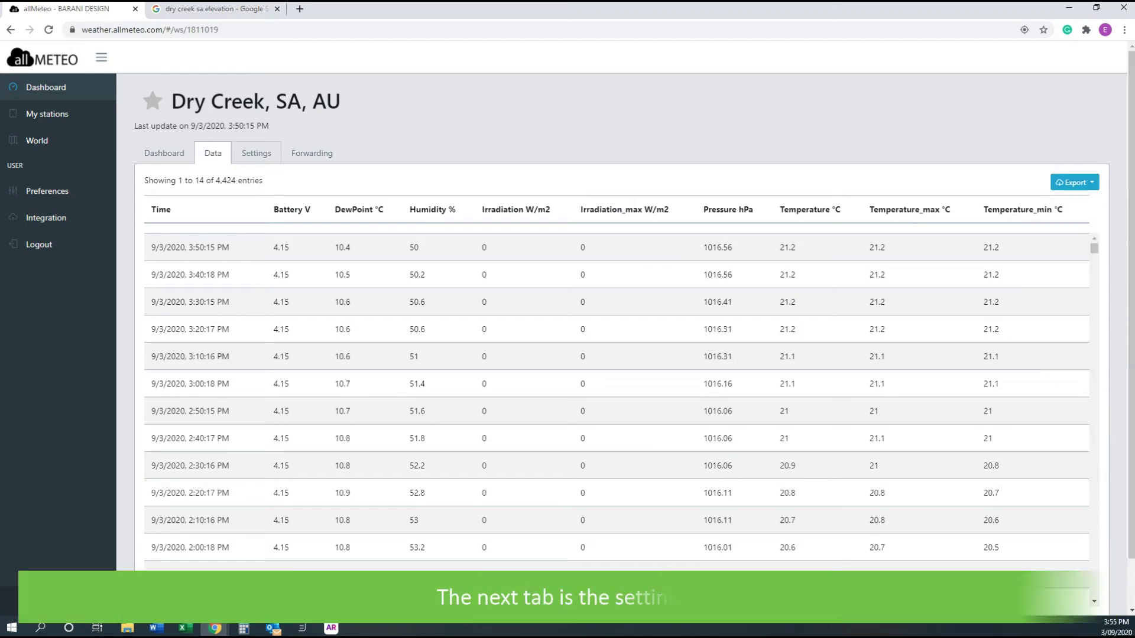
Review the Settings tab's serial and device details, location map and sensor options
{"action": "left_click", "coordinate": [256, 153]}
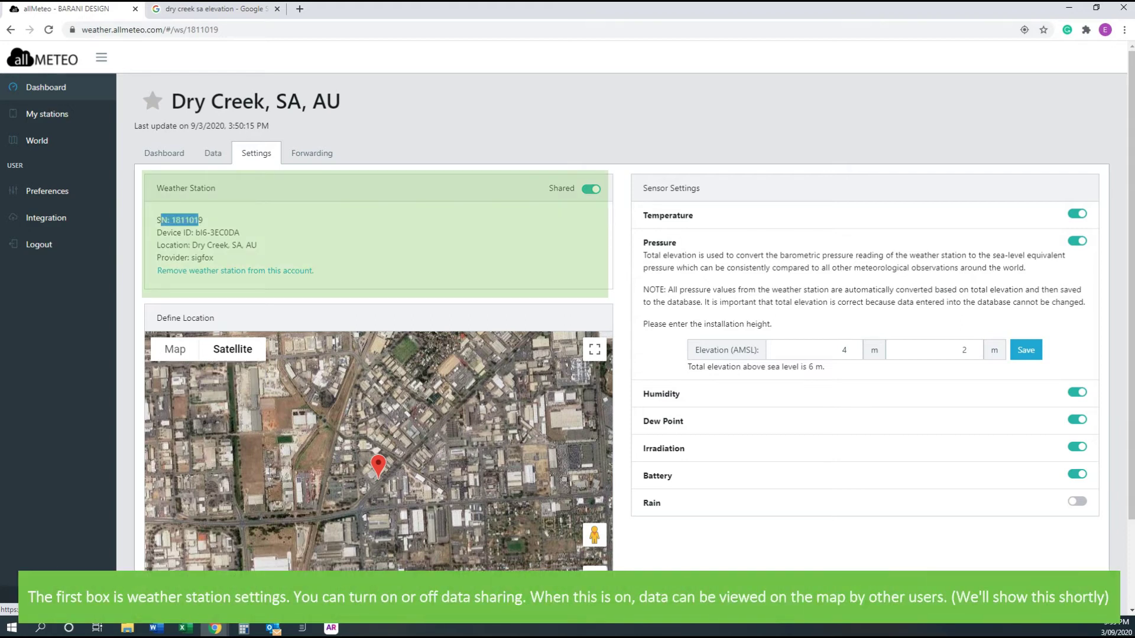
{"action": "left_click_drag", "start_coordinate": [215, 232], "coordinate": [220, 245]}
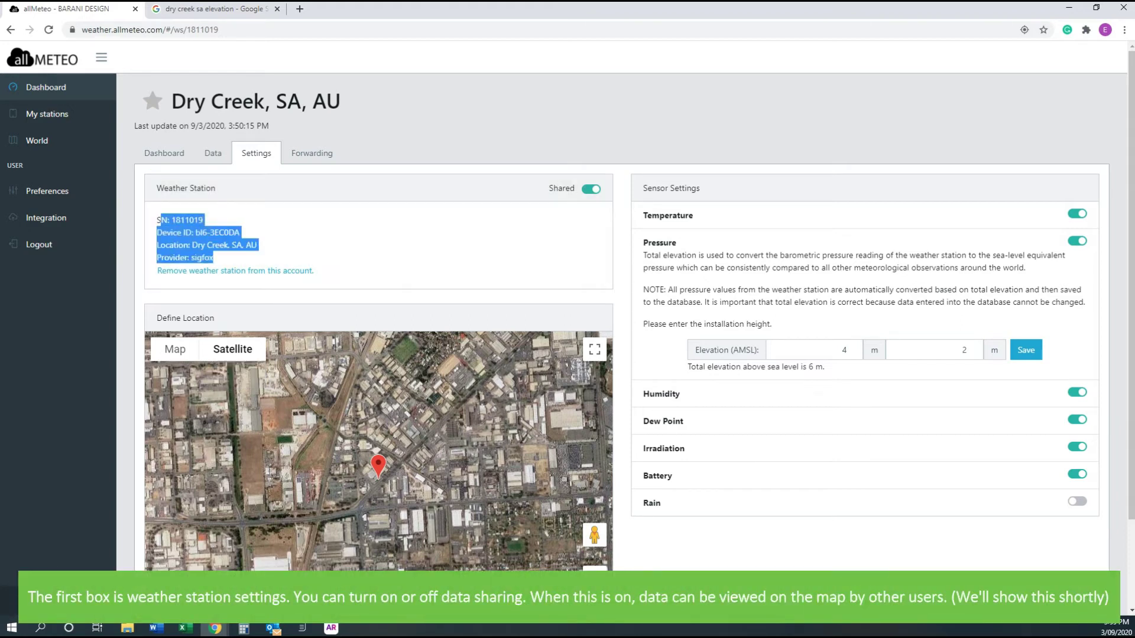
{"action": "left_click", "coordinate": [219, 245]}
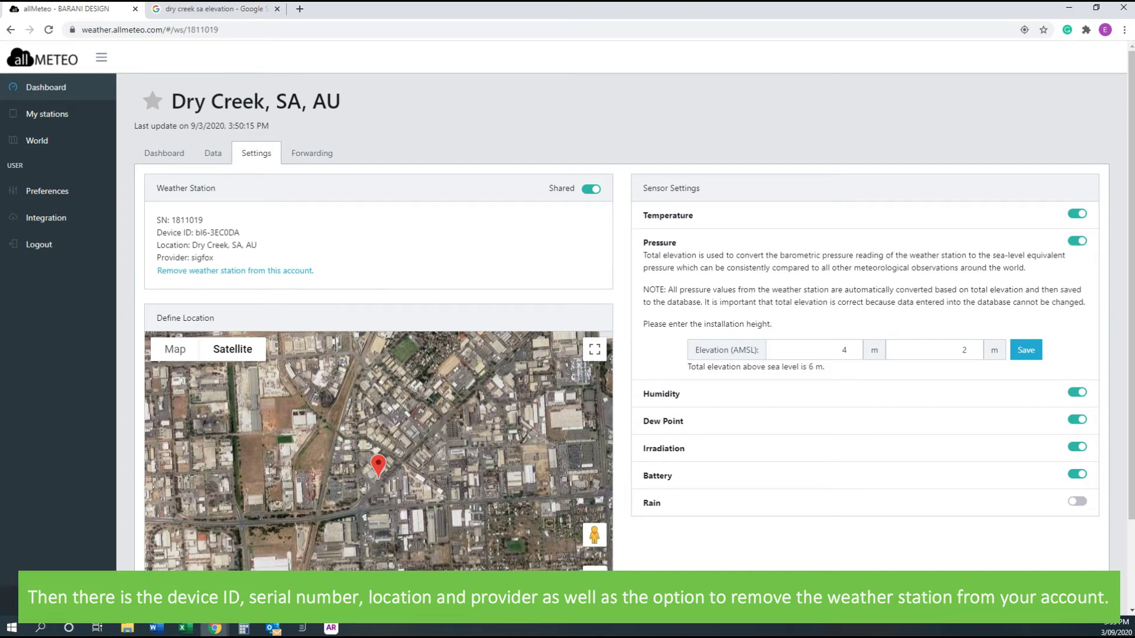
{"action": "scroll", "coordinate": [568, 354], "scroll_direction": "down", "scroll_amount": 1}
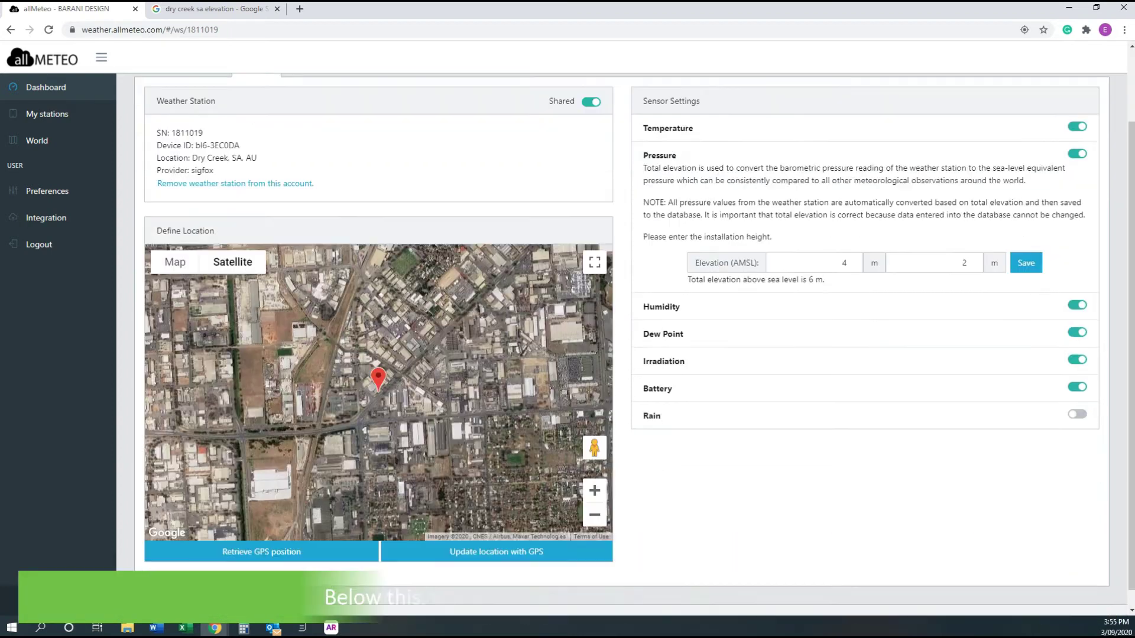
{"action": "scroll", "coordinate": [378, 384], "scroll_direction": "down", "scroll_amount": 1}
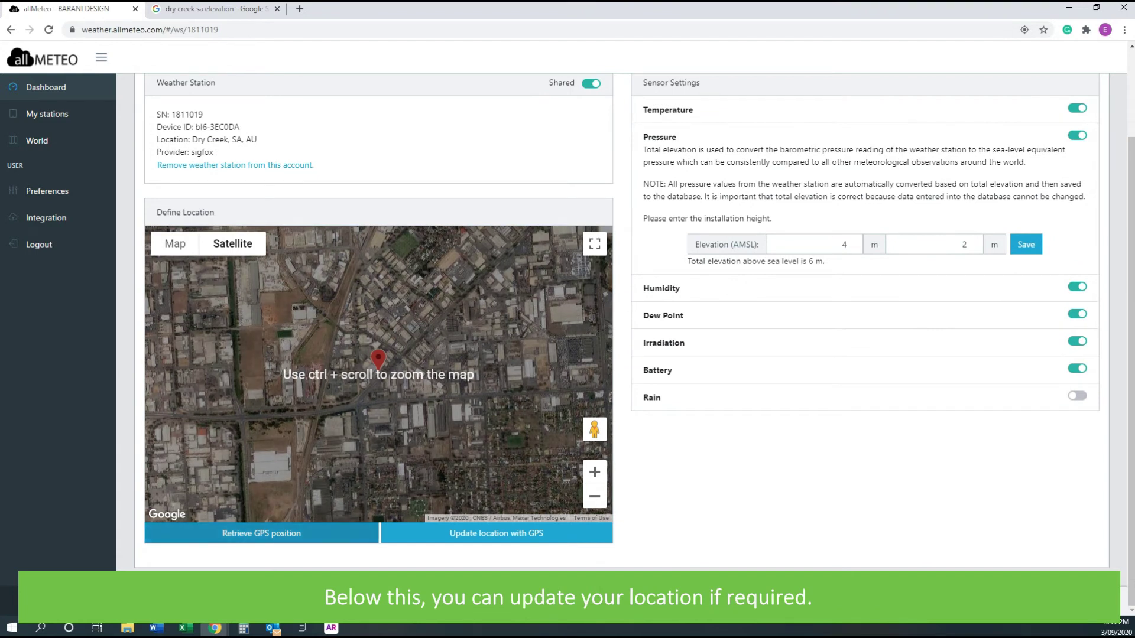
{"action": "scroll", "coordinate": [626, 344], "scroll_direction": "up", "scroll_amount": 2}
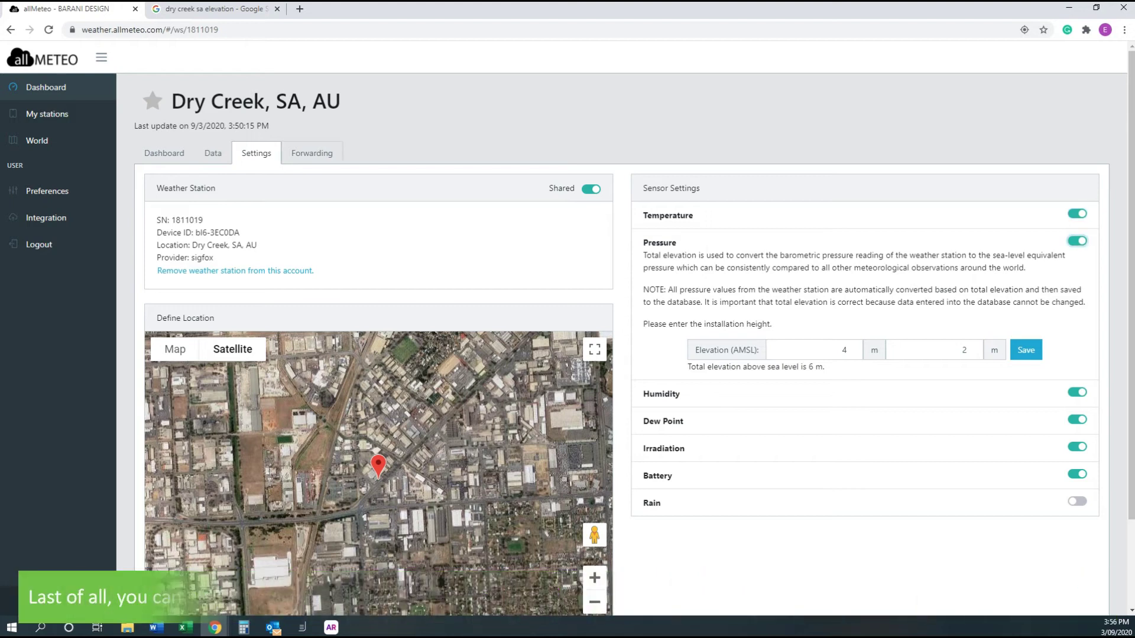
Open the Dry Creek station's Forwarding page
{"action": "left_click", "coordinate": [312, 153]}
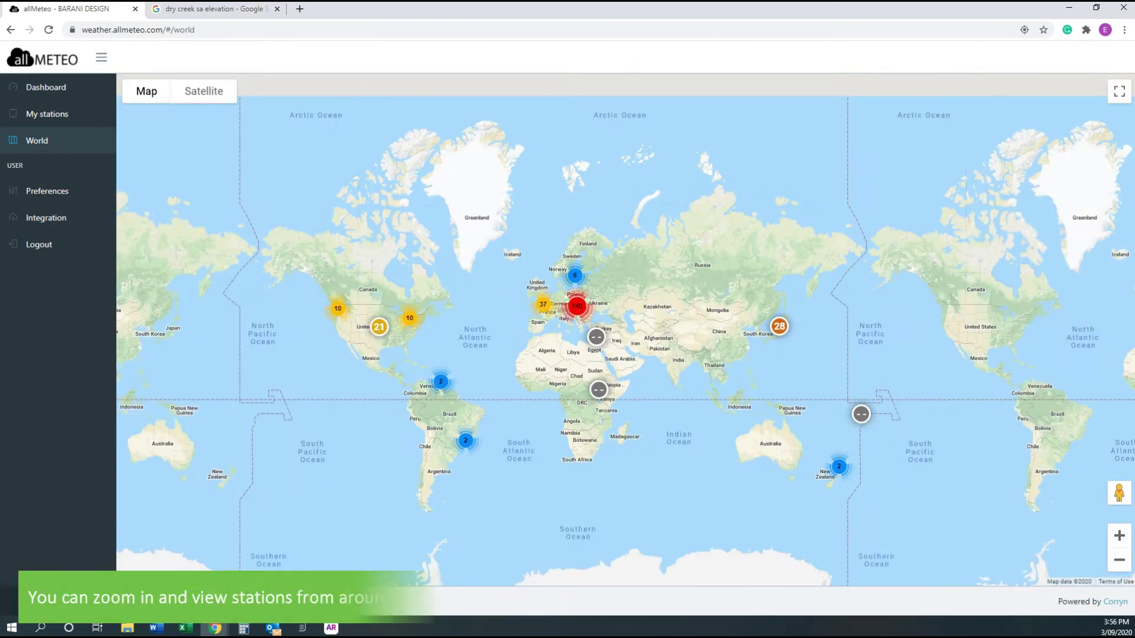
Zoom the world map into Hungary and open the Kecskemét, HU station's dashboard
{"action": "scroll", "coordinate": [532, 367], "scroll_direction": "up", "scroll_amount": 8}
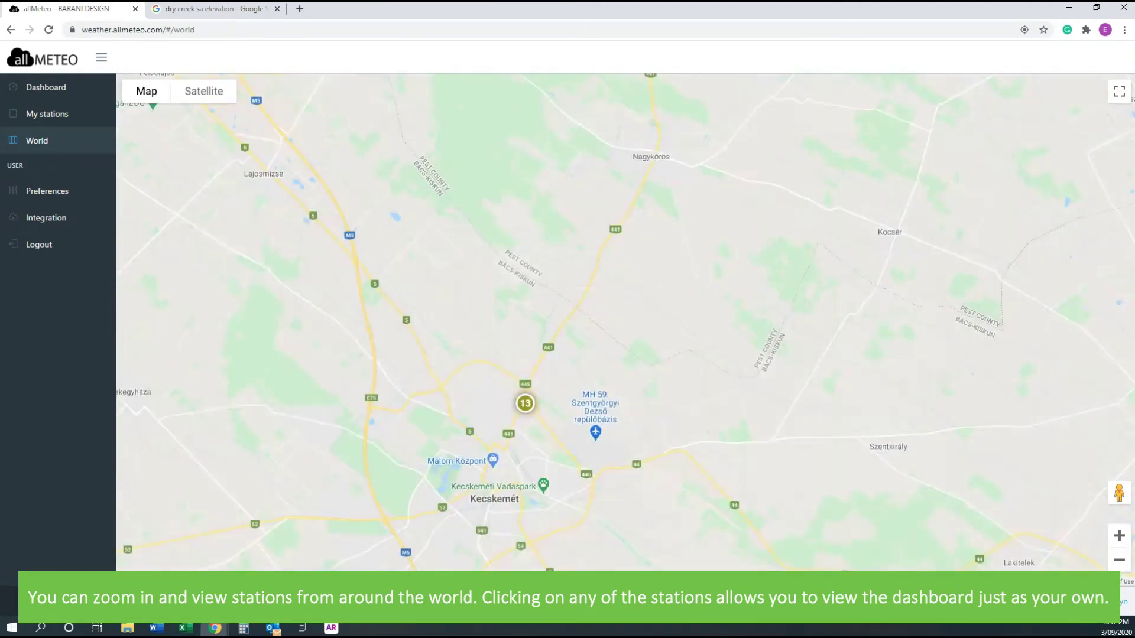
{"action": "left_click", "coordinate": [525, 403]}
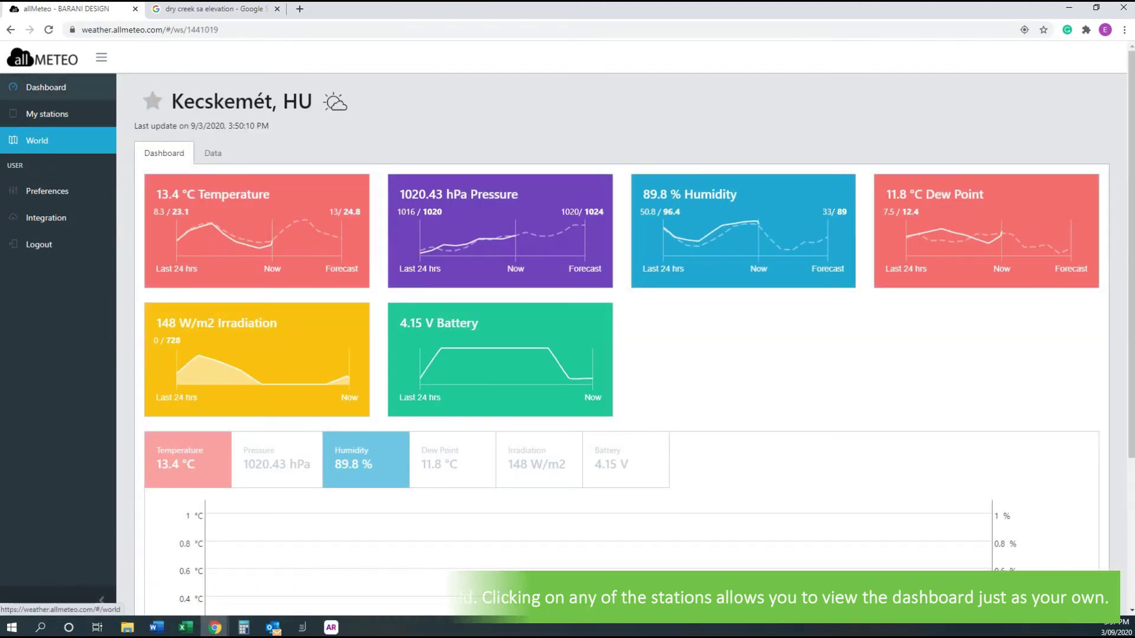
On the Preferences page, keep Monday as week start and Local time, then focus Old password
{"action": "left_click", "coordinate": [48, 191]}
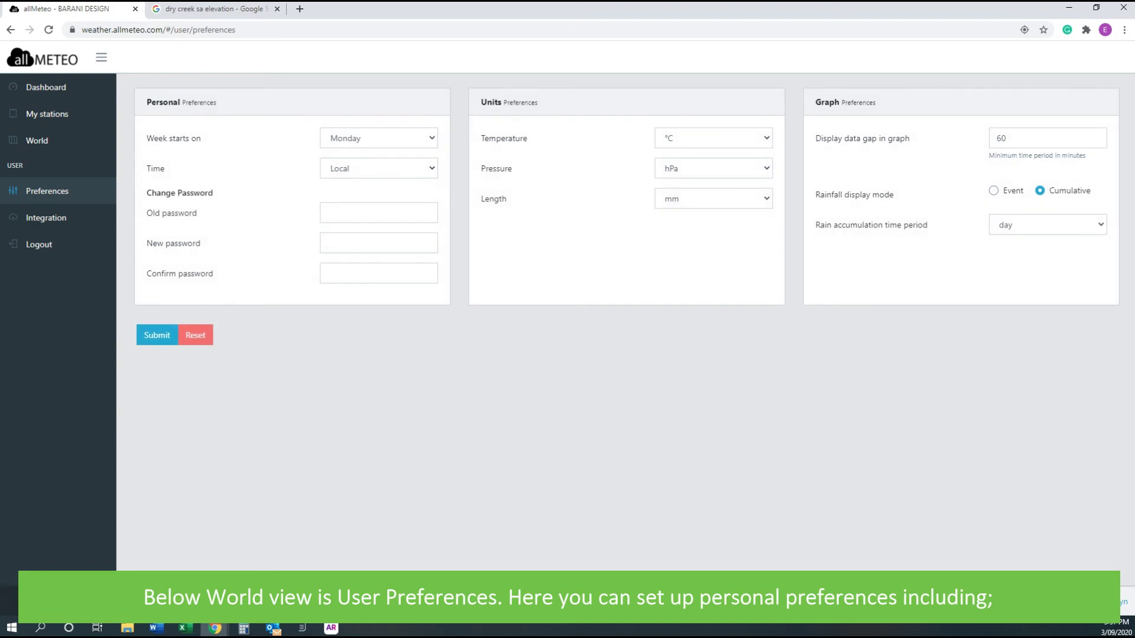
{"action": "left_click", "coordinate": [378, 137]}
{"action": "left_click", "coordinate": [346, 157]}
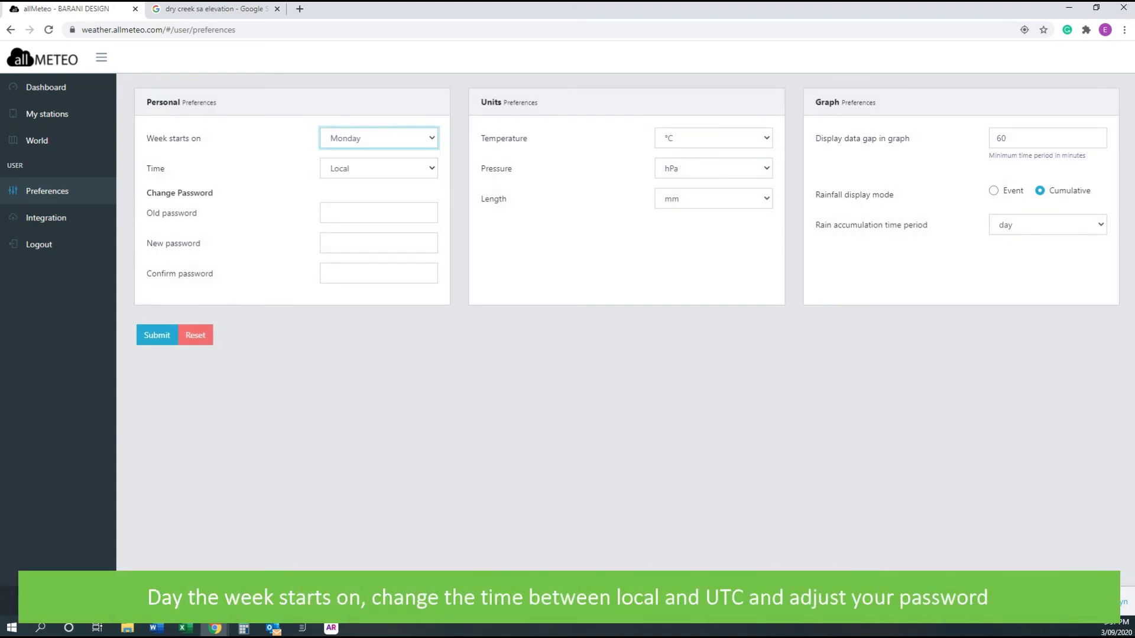
{"action": "left_click", "coordinate": [379, 168]}
{"action": "key", "text": "Return"}
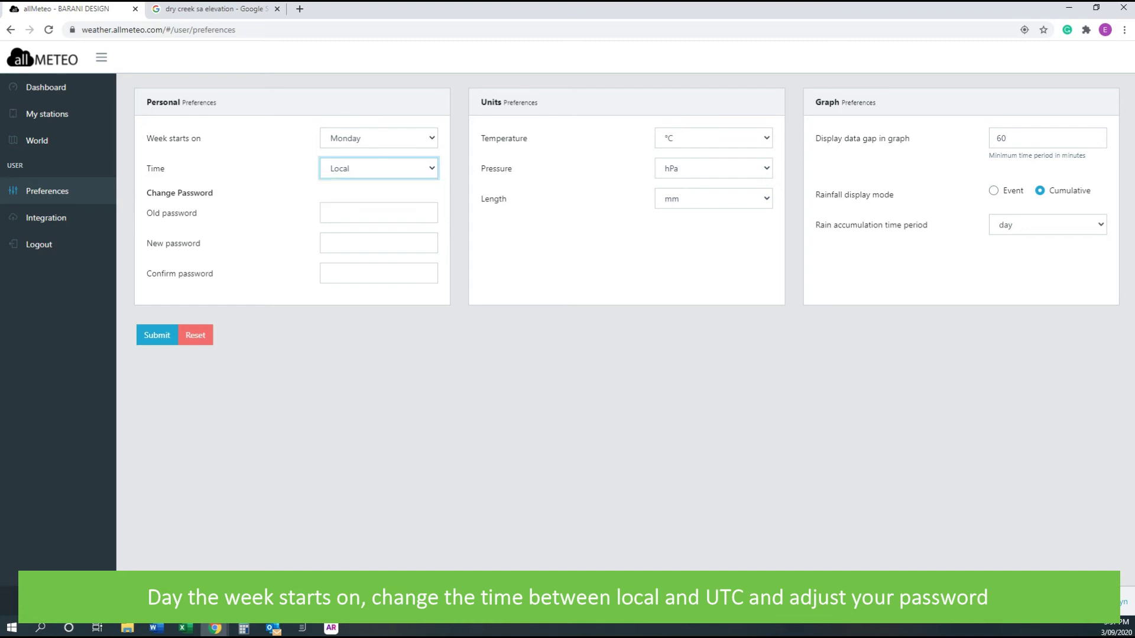
{"action": "left_click", "coordinate": [379, 213]}
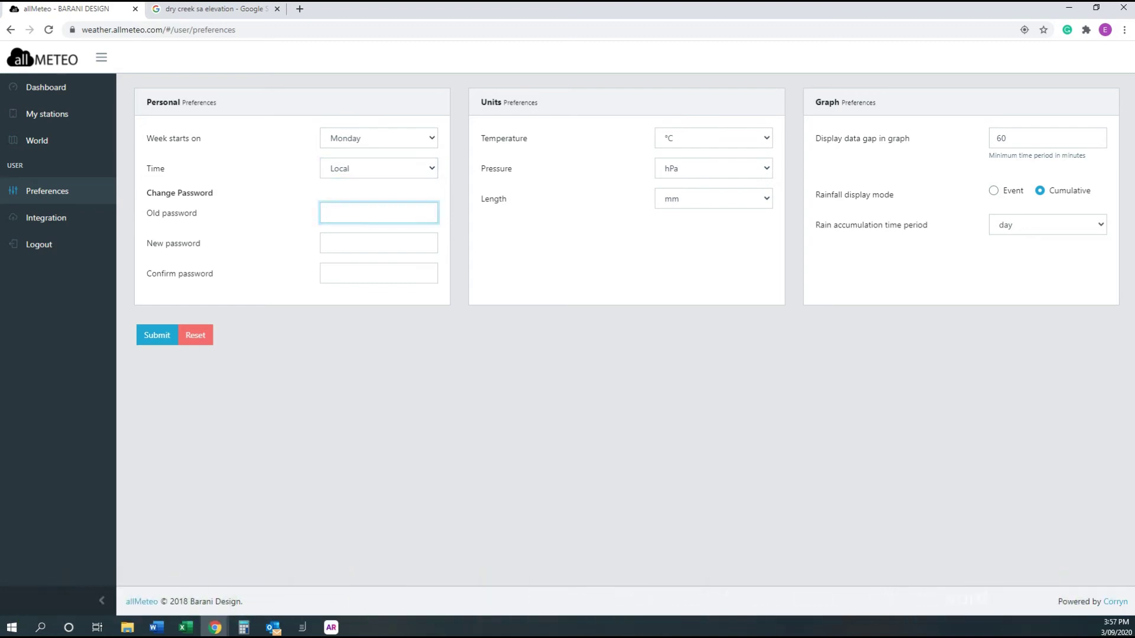
Keep units at °C, hPa and mm, and check the 60-minute display data gap
{"action": "left_click", "coordinate": [714, 138]}
{"action": "left_click", "coordinate": [713, 168]}
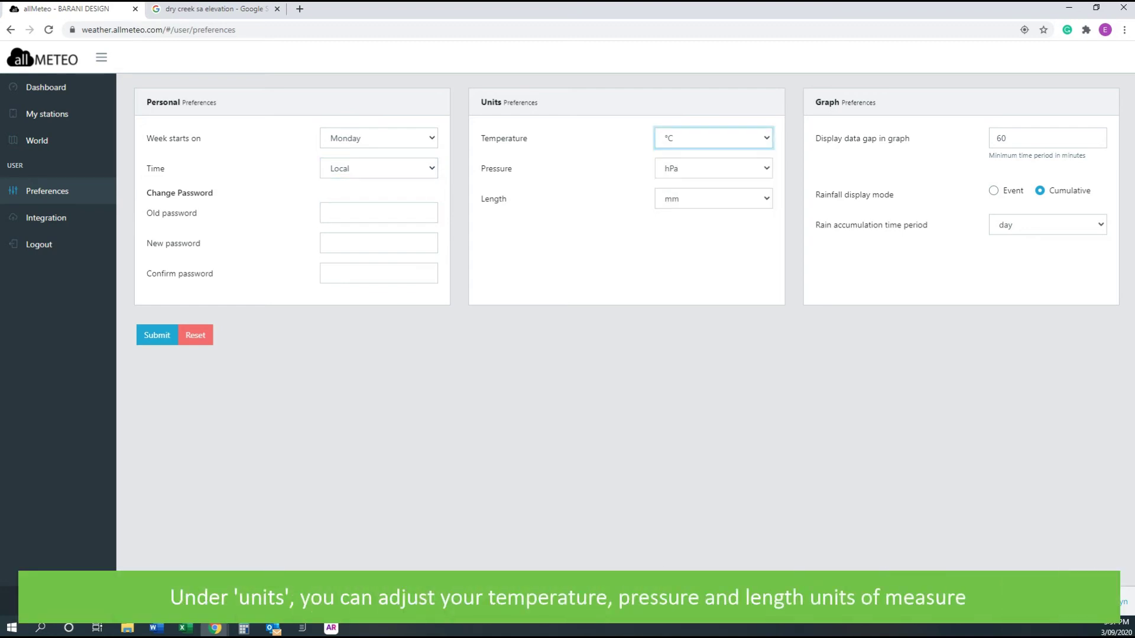
{"action": "left_click", "coordinate": [714, 168]}
{"action": "left_click", "coordinate": [714, 208]}
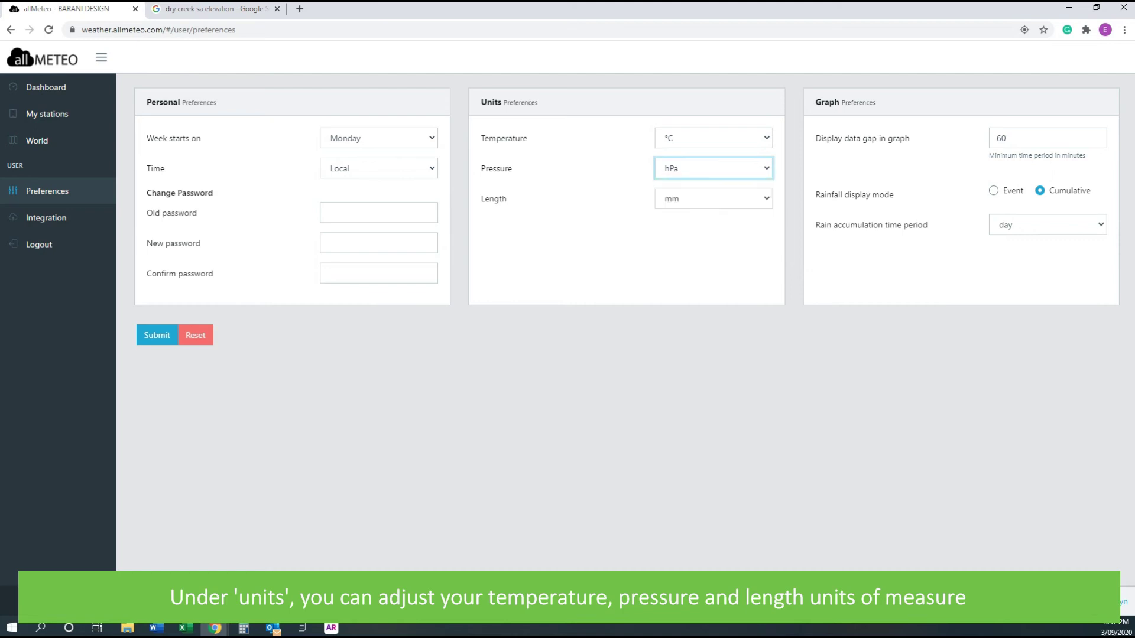
{"action": "left_click", "coordinate": [713, 199]}
{"action": "left_click", "coordinate": [713, 219]}
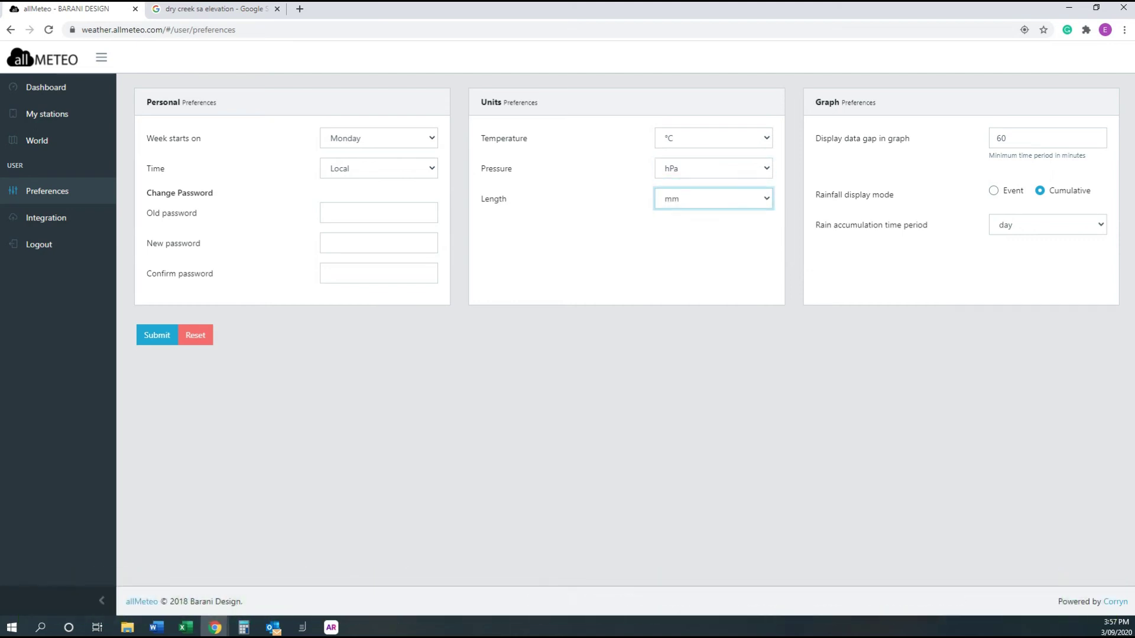
{"action": "left_click_drag", "start_coordinate": [832, 138], "coordinate": [905, 138]}
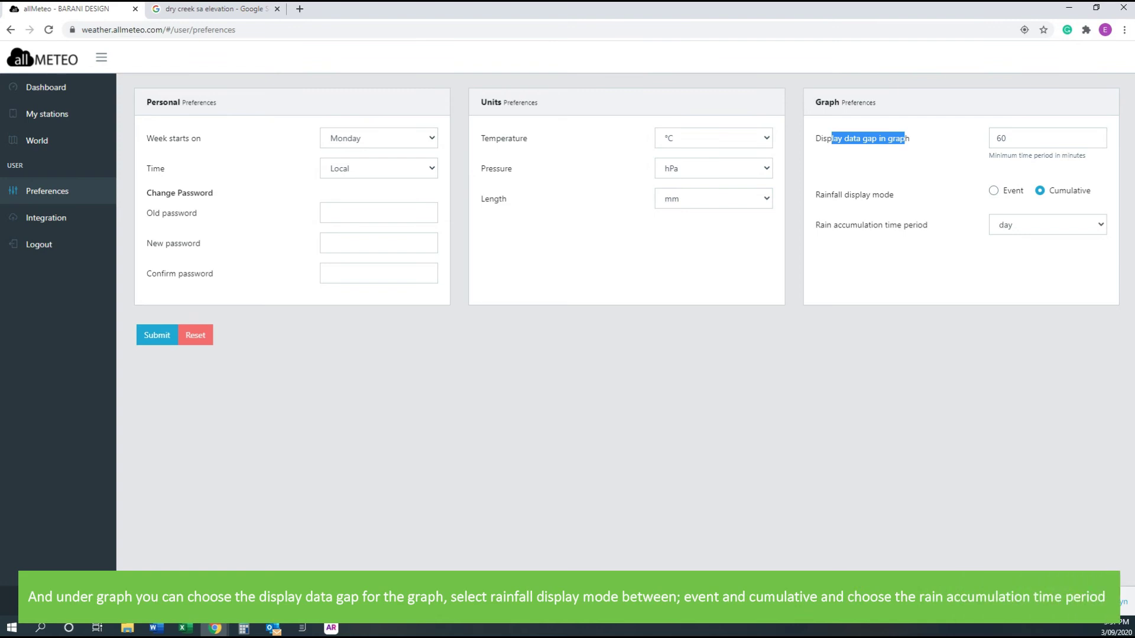
{"action": "left_click", "coordinate": [1005, 137]}
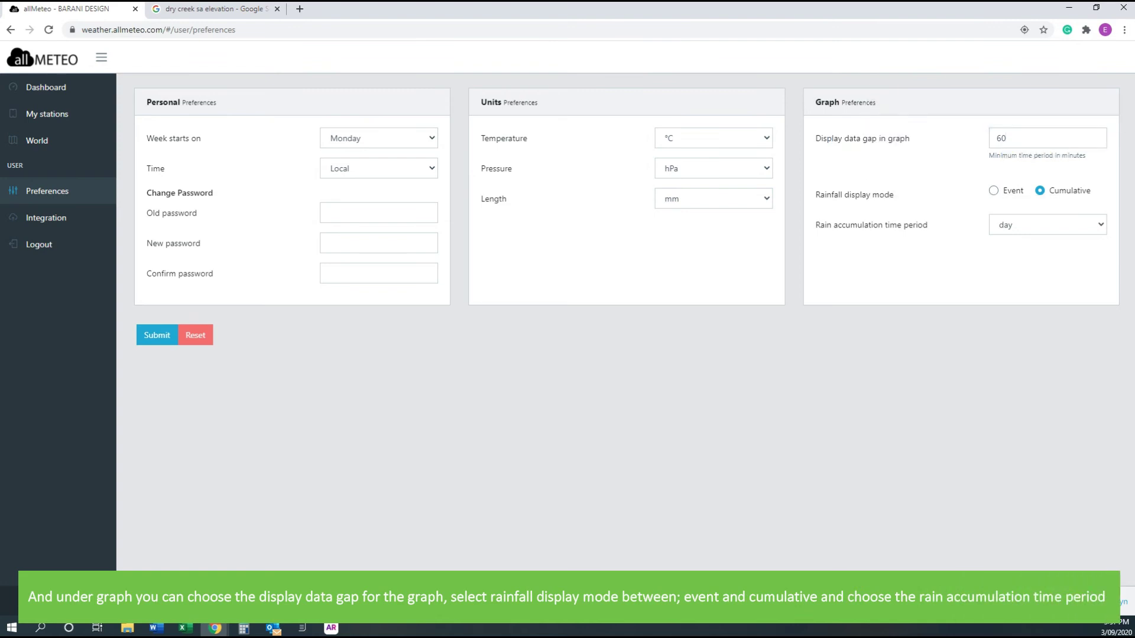
{"action": "mouse_move", "coordinate": [960, 225]}
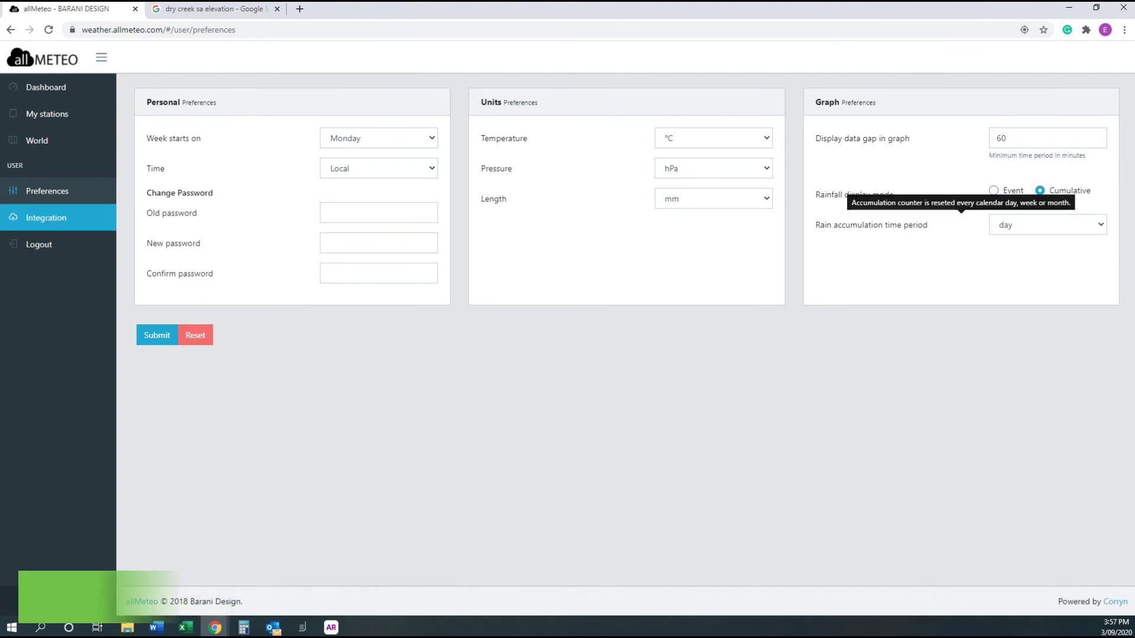
Look over the Integration page's Sigfox callback help, then its API Authorization settings
{"action": "left_click", "coordinate": [46, 218]}
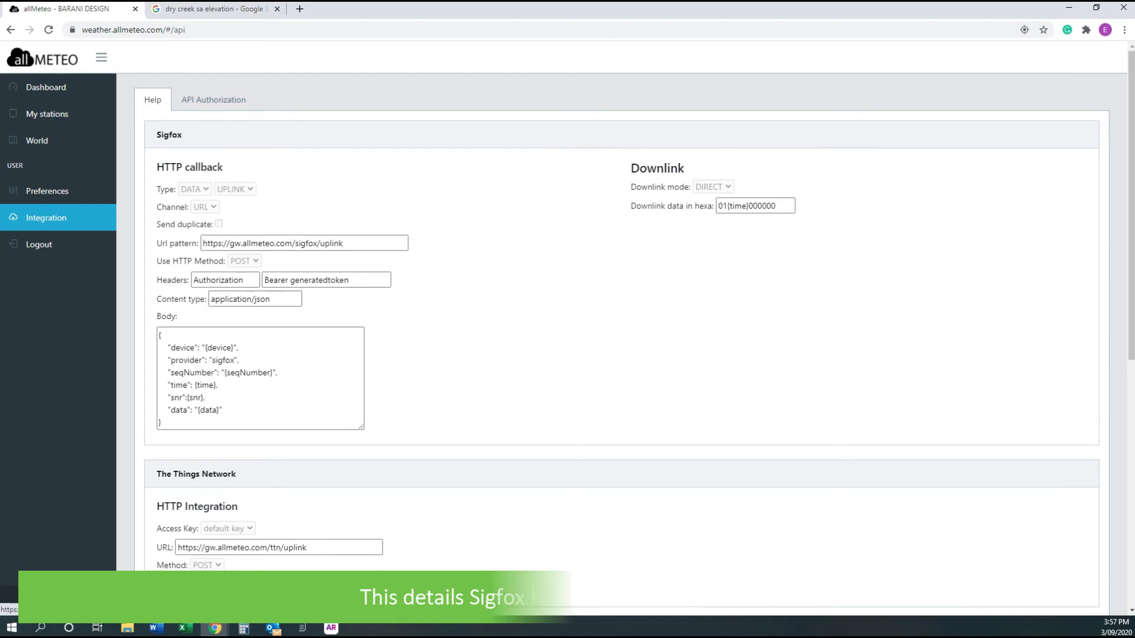
{"action": "scroll", "coordinate": [568, 349], "scroll_direction": "down", "scroll_amount": 6}
{"action": "scroll", "coordinate": [567, 349], "scroll_direction": "up", "scroll_amount": 6}
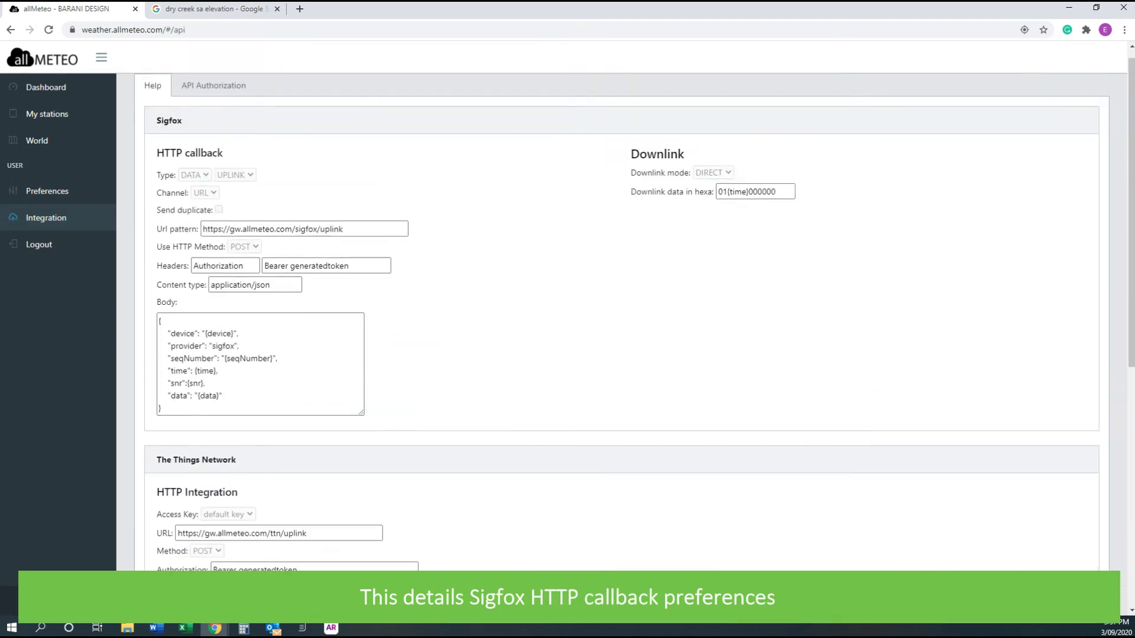
{"action": "scroll", "coordinate": [567, 349], "scroll_direction": "down", "scroll_amount": 8}
{"action": "scroll", "coordinate": [568, 349], "scroll_direction": "up", "scroll_amount": 8}
{"action": "left_click", "coordinate": [213, 99]}
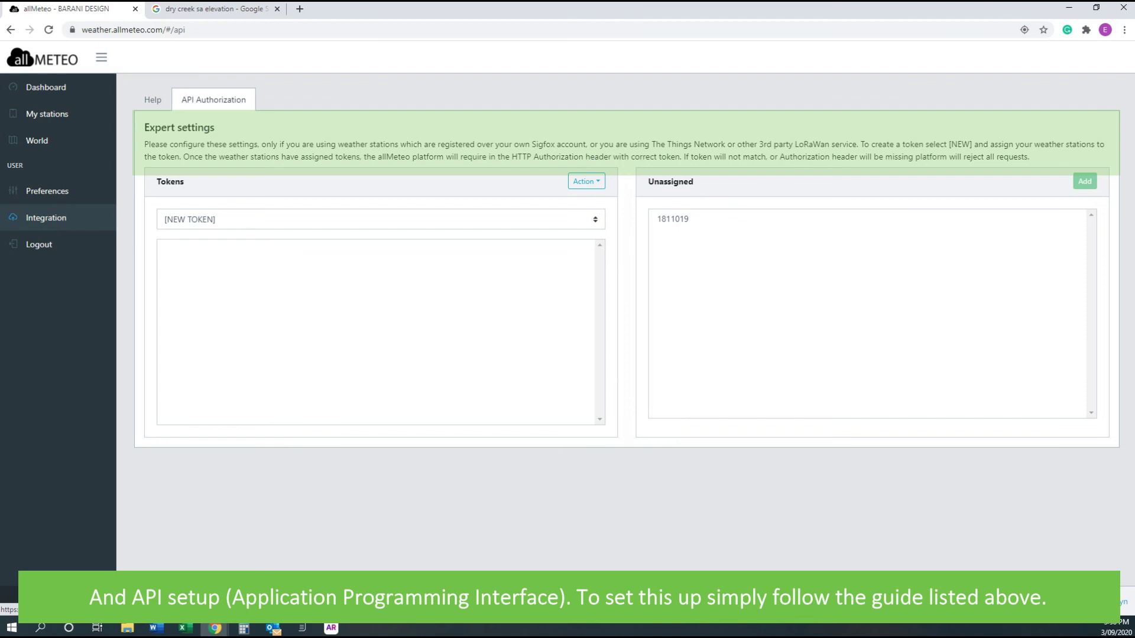
Highlight the expert settings explanation text in the integration help
{"action": "left_click_drag", "start_coordinate": [273, 145], "coordinate": [452, 144]}
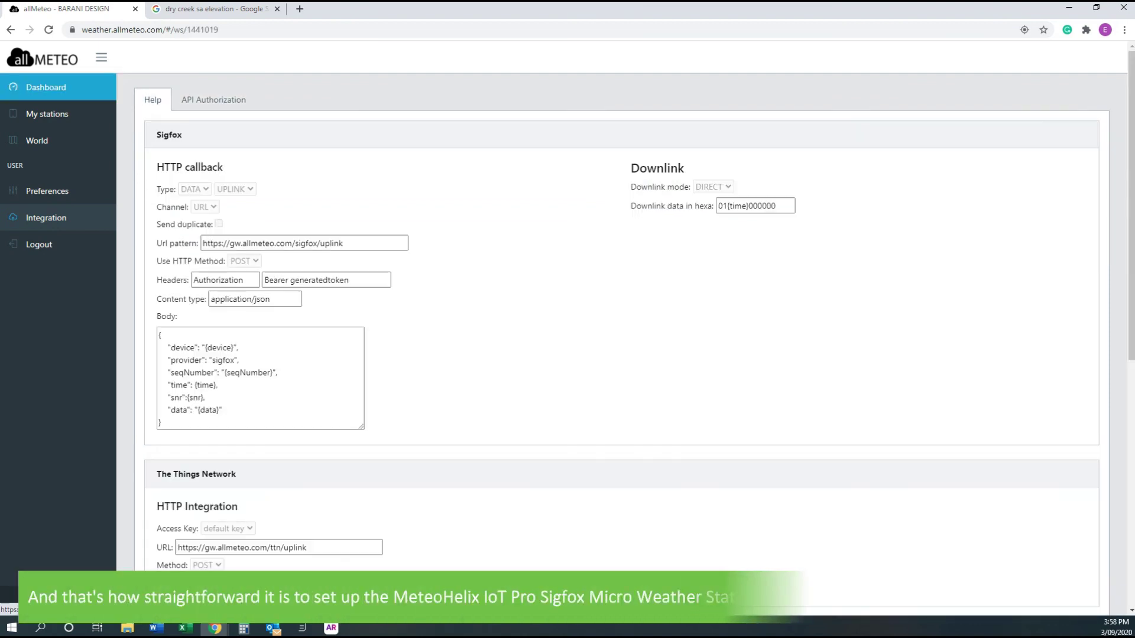